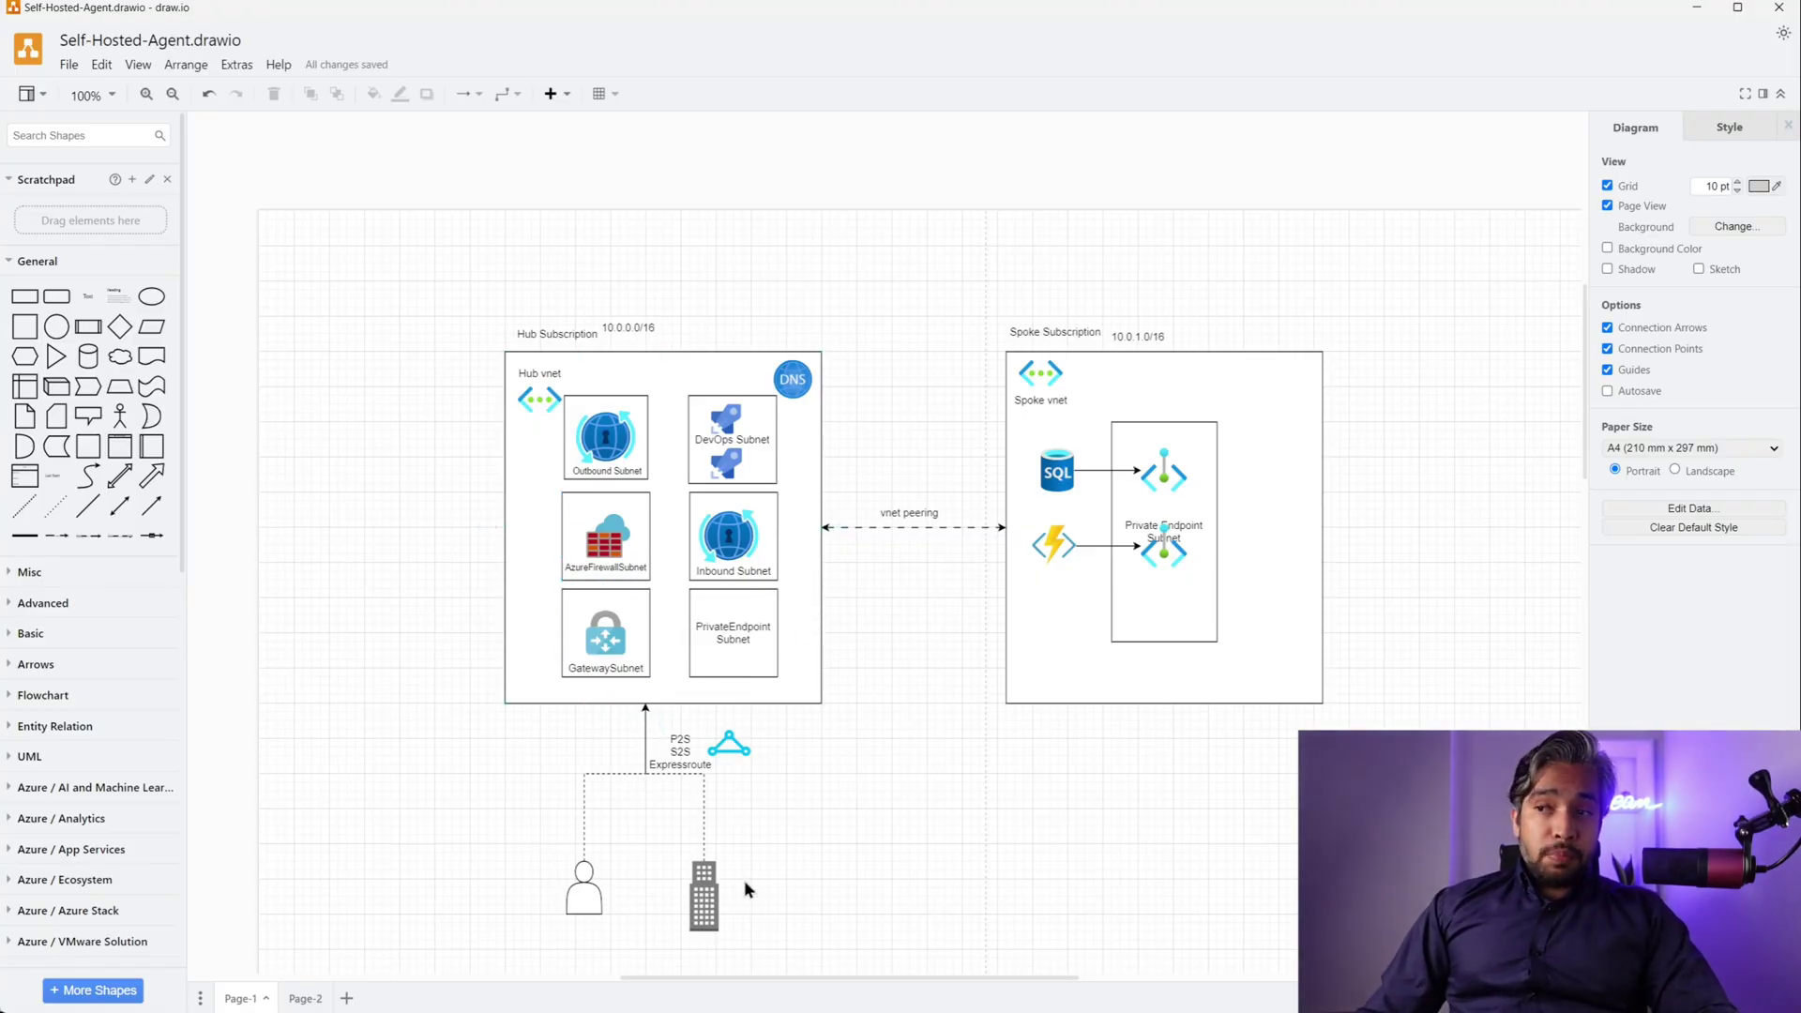
# Examine the on-premises connections into the hub, the hub vnet's subnets and the hub subscription's address range.
pyautogui.click(581, 896)
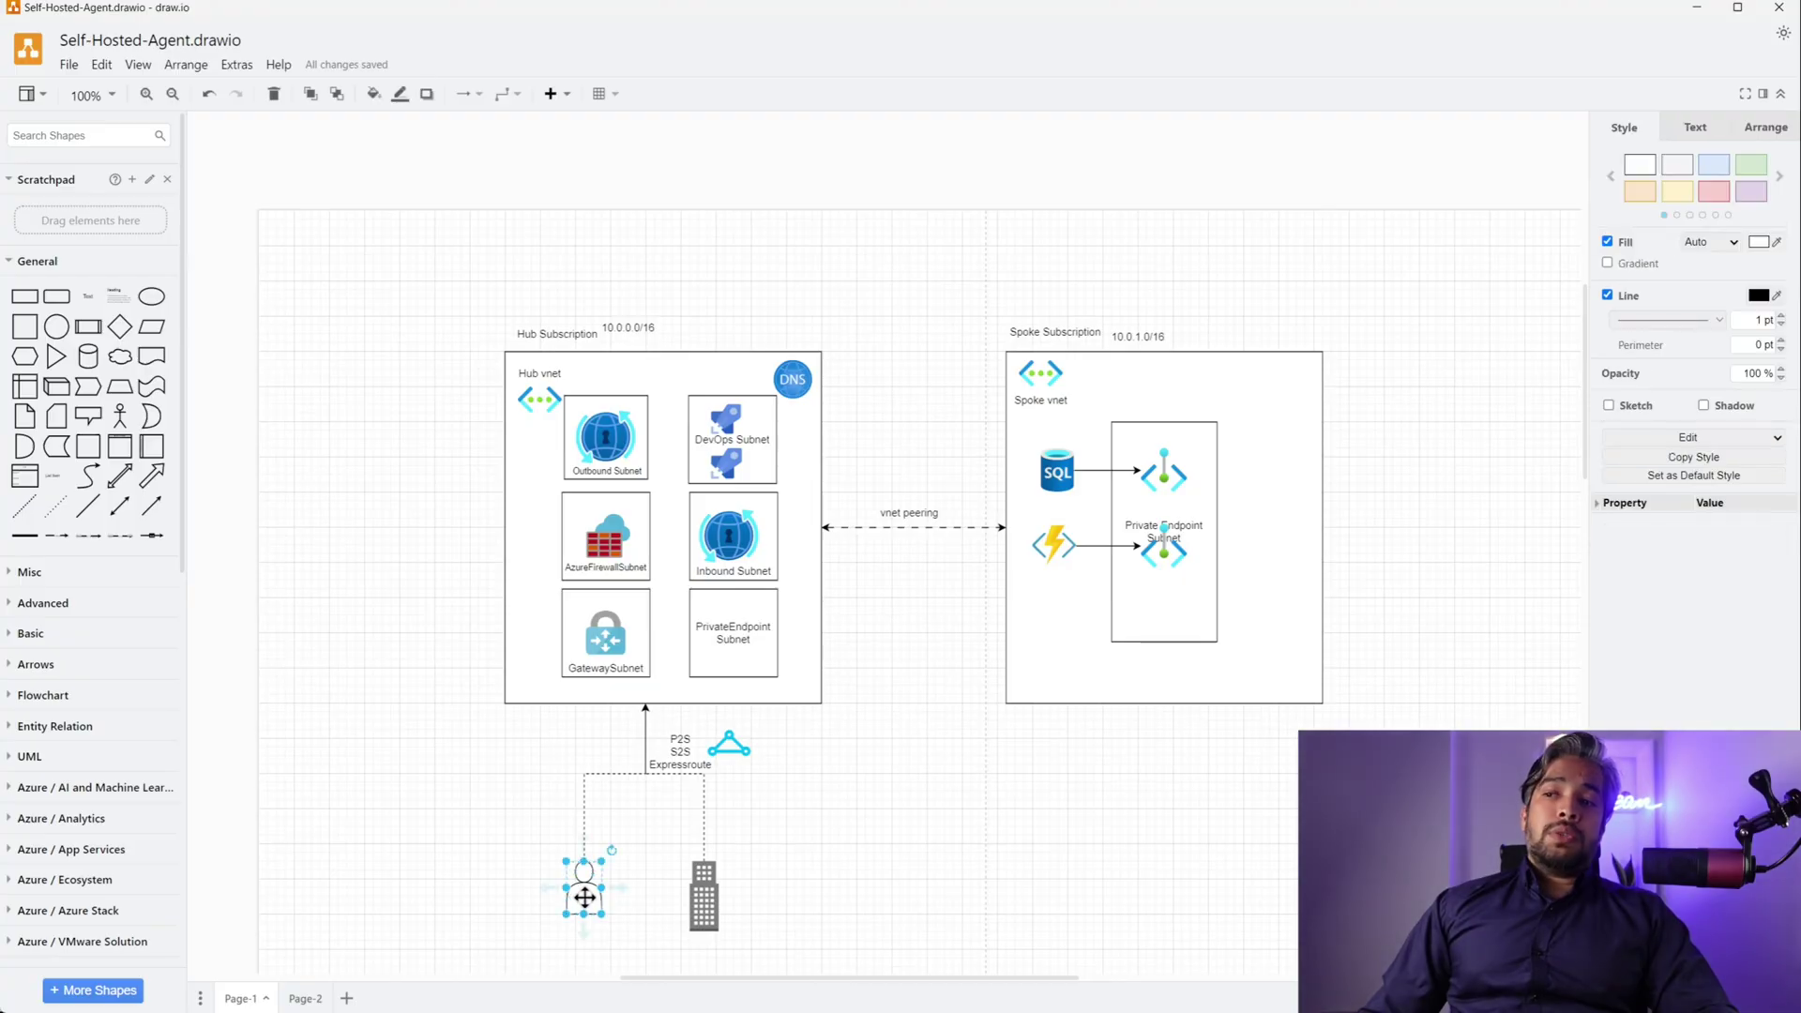
pyautogui.click(708, 906)
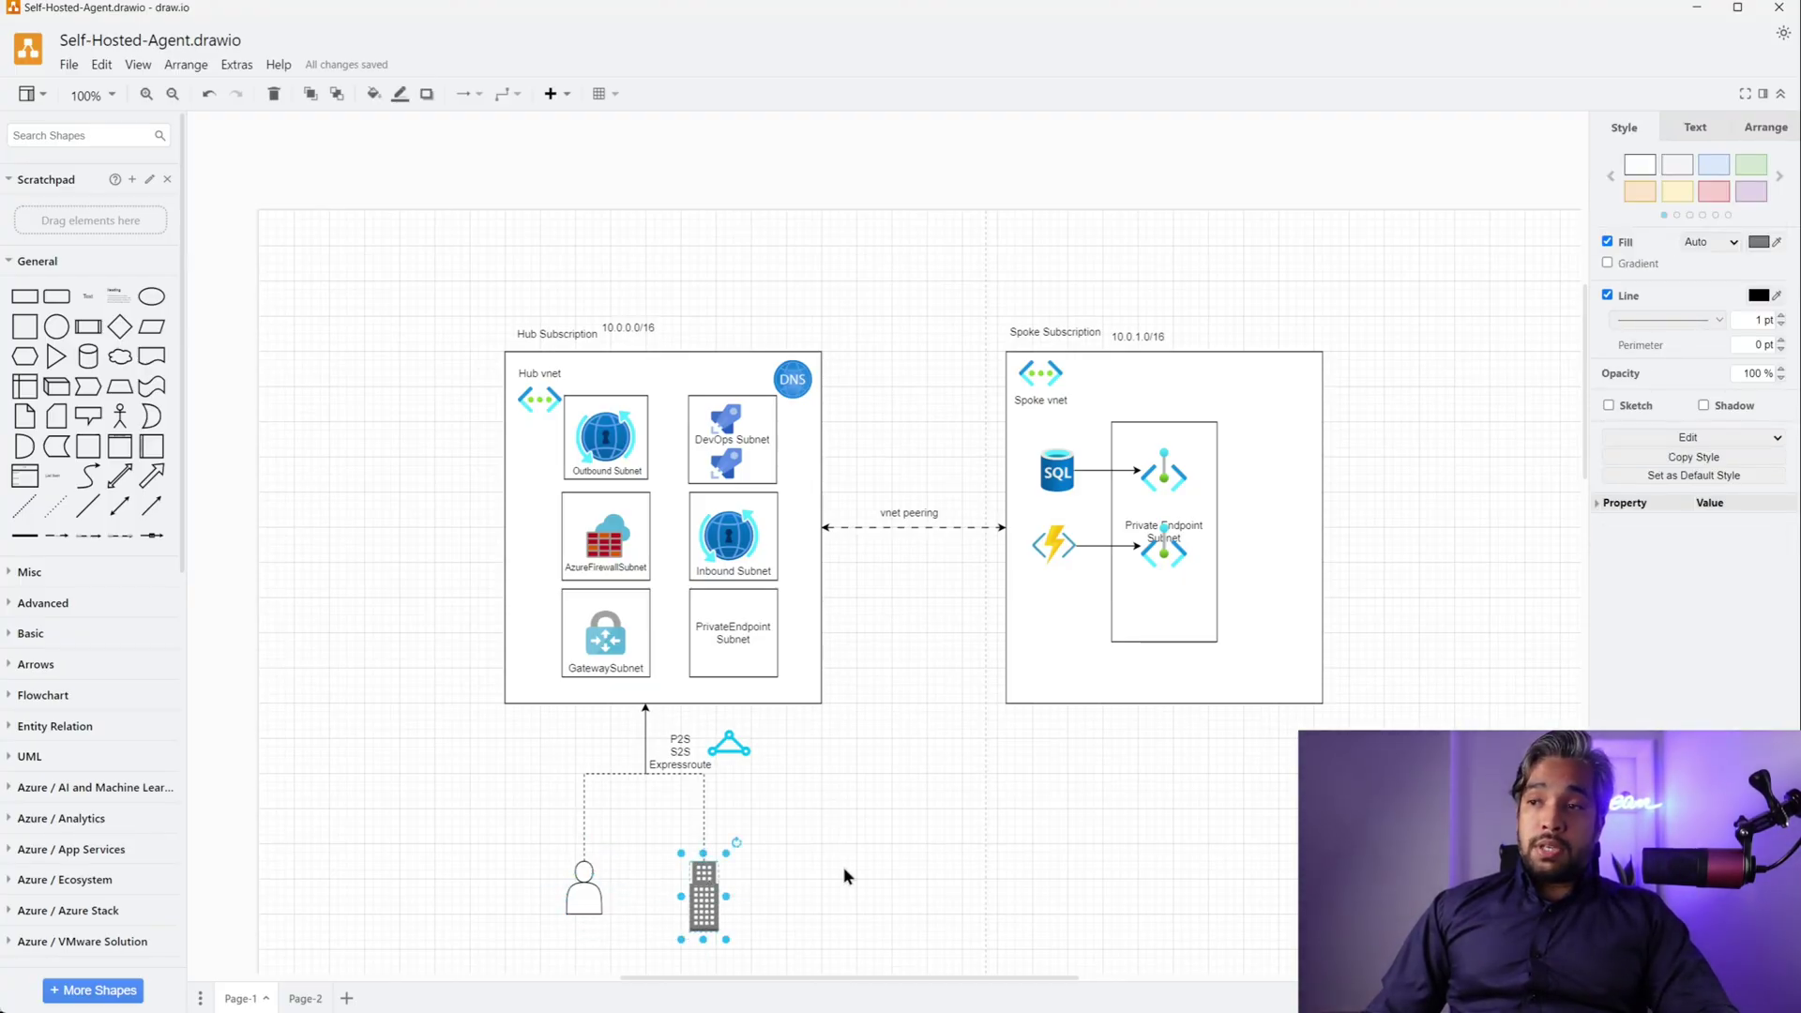
pyautogui.click(736, 750)
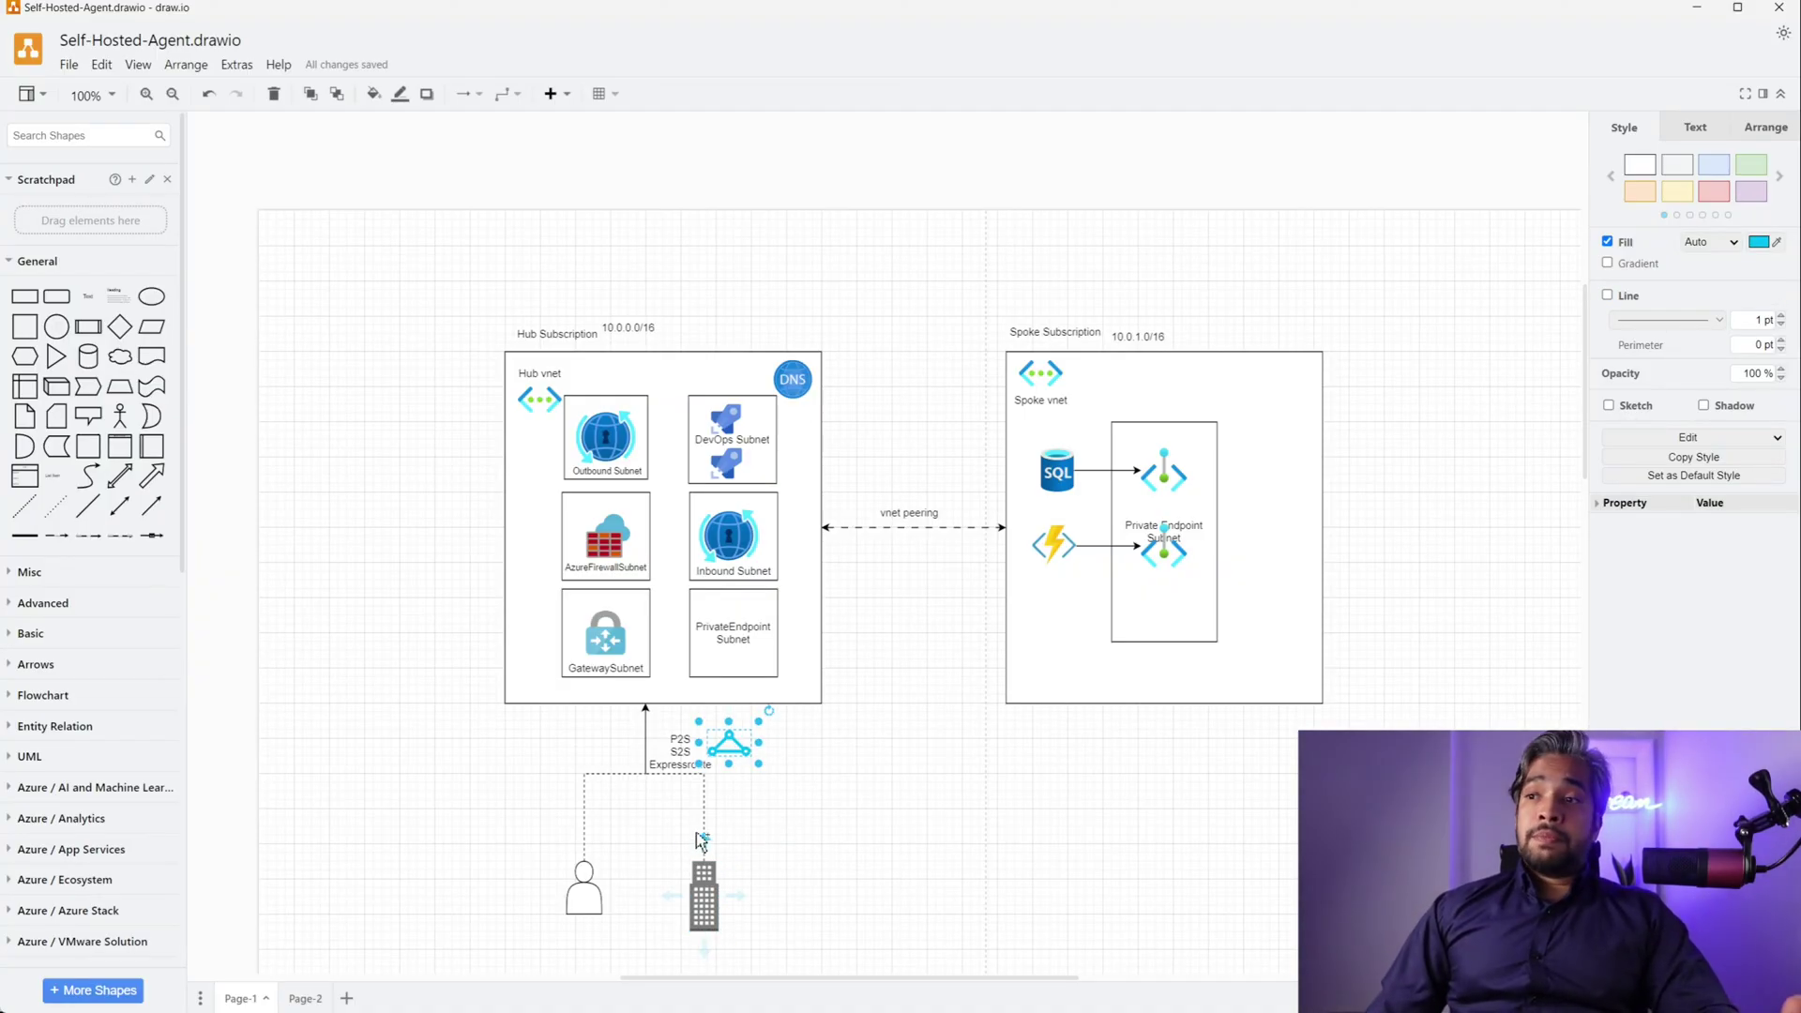
pyautogui.click(675, 746)
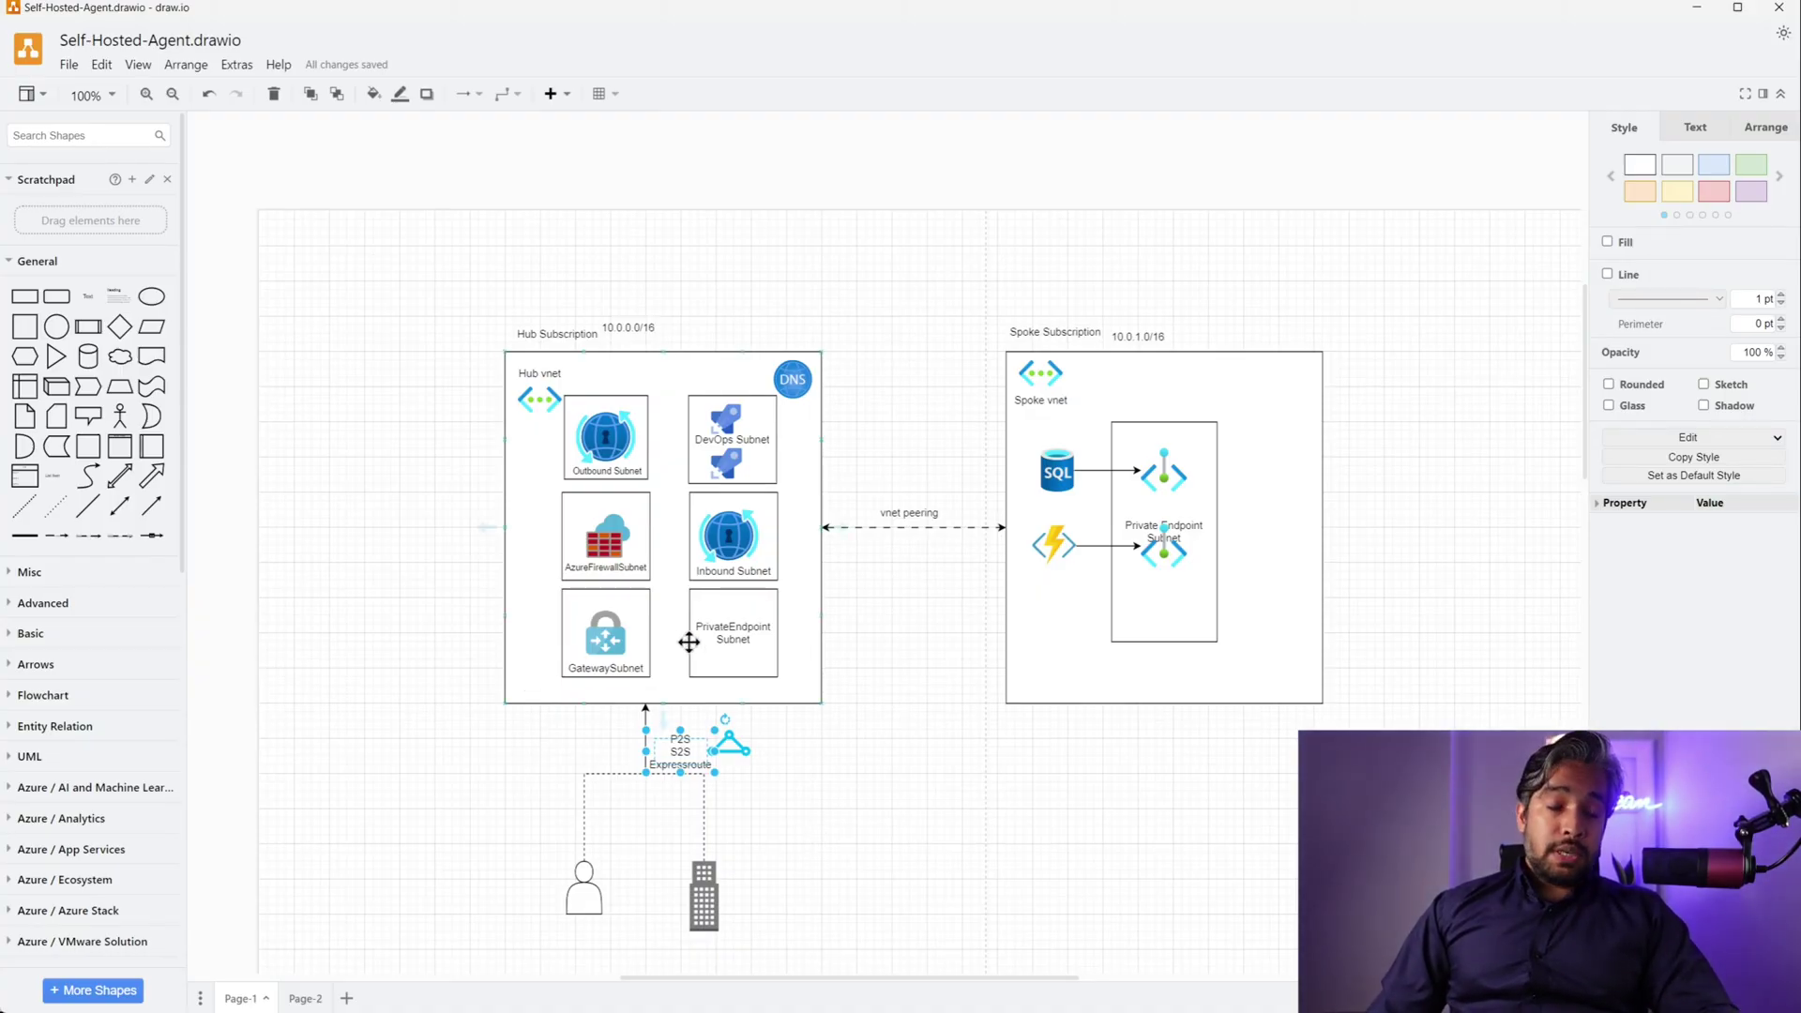
pyautogui.click(614, 588)
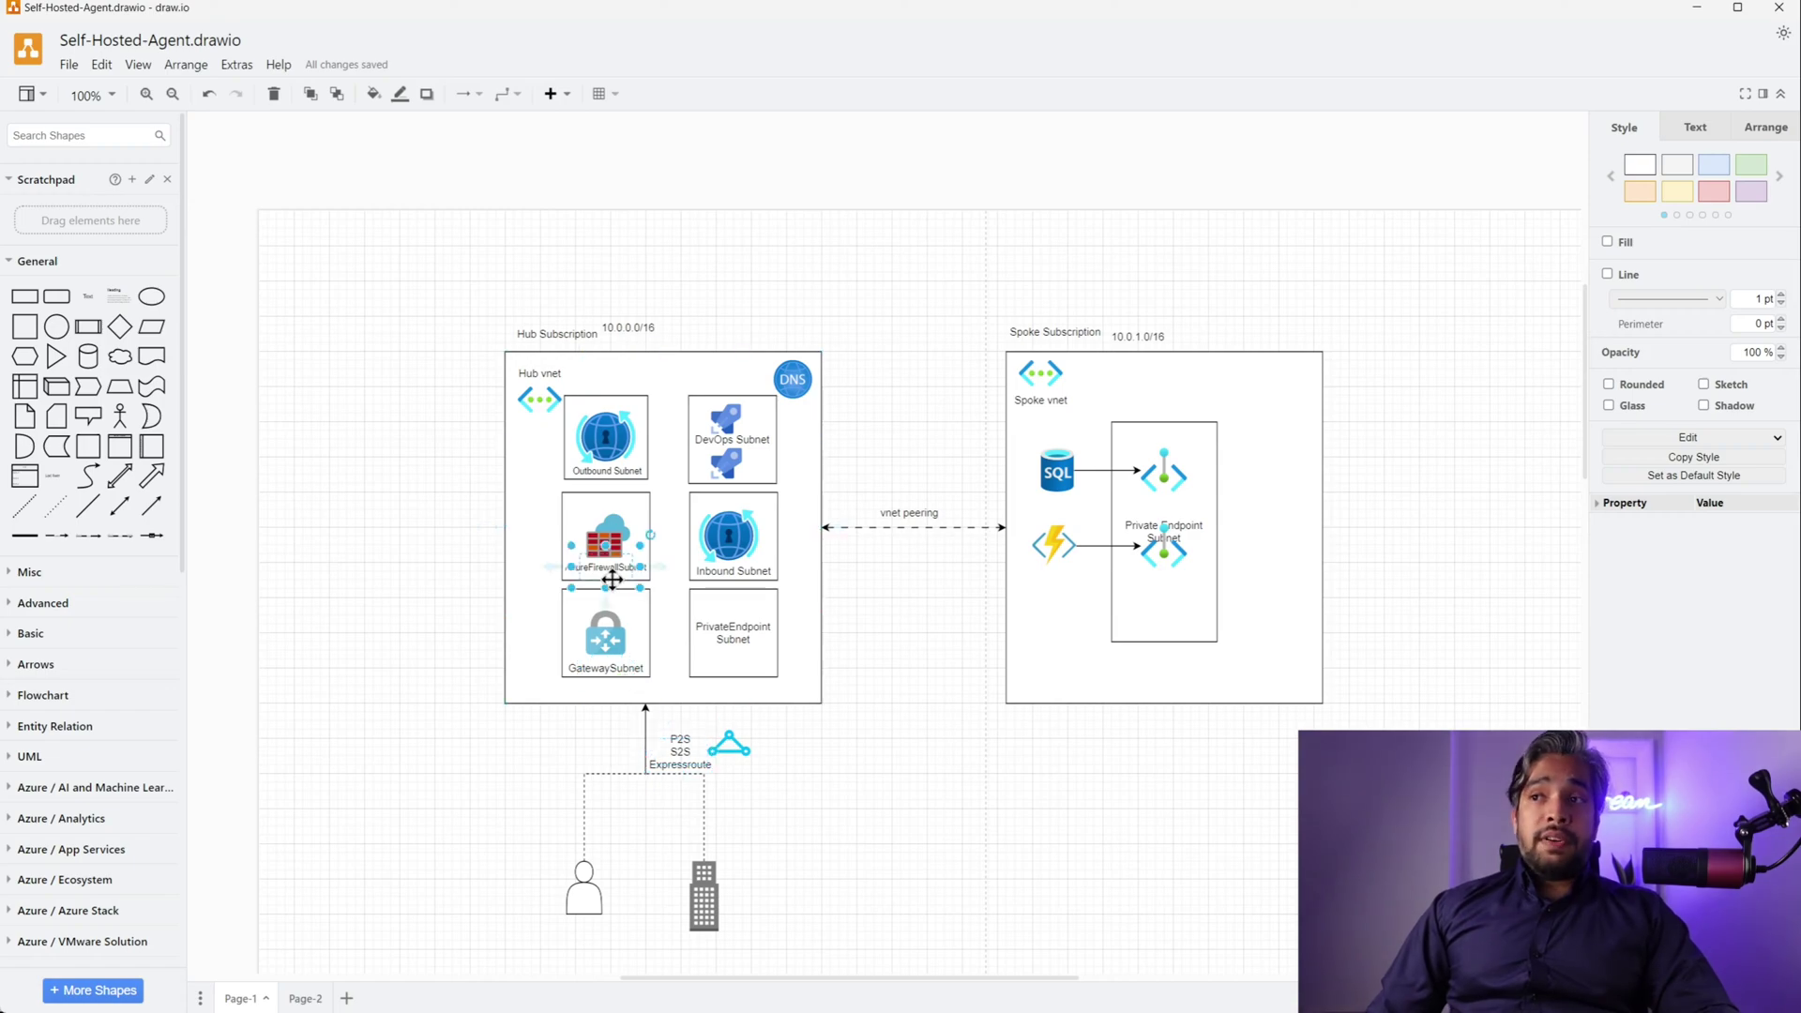
pyautogui.click(598, 455)
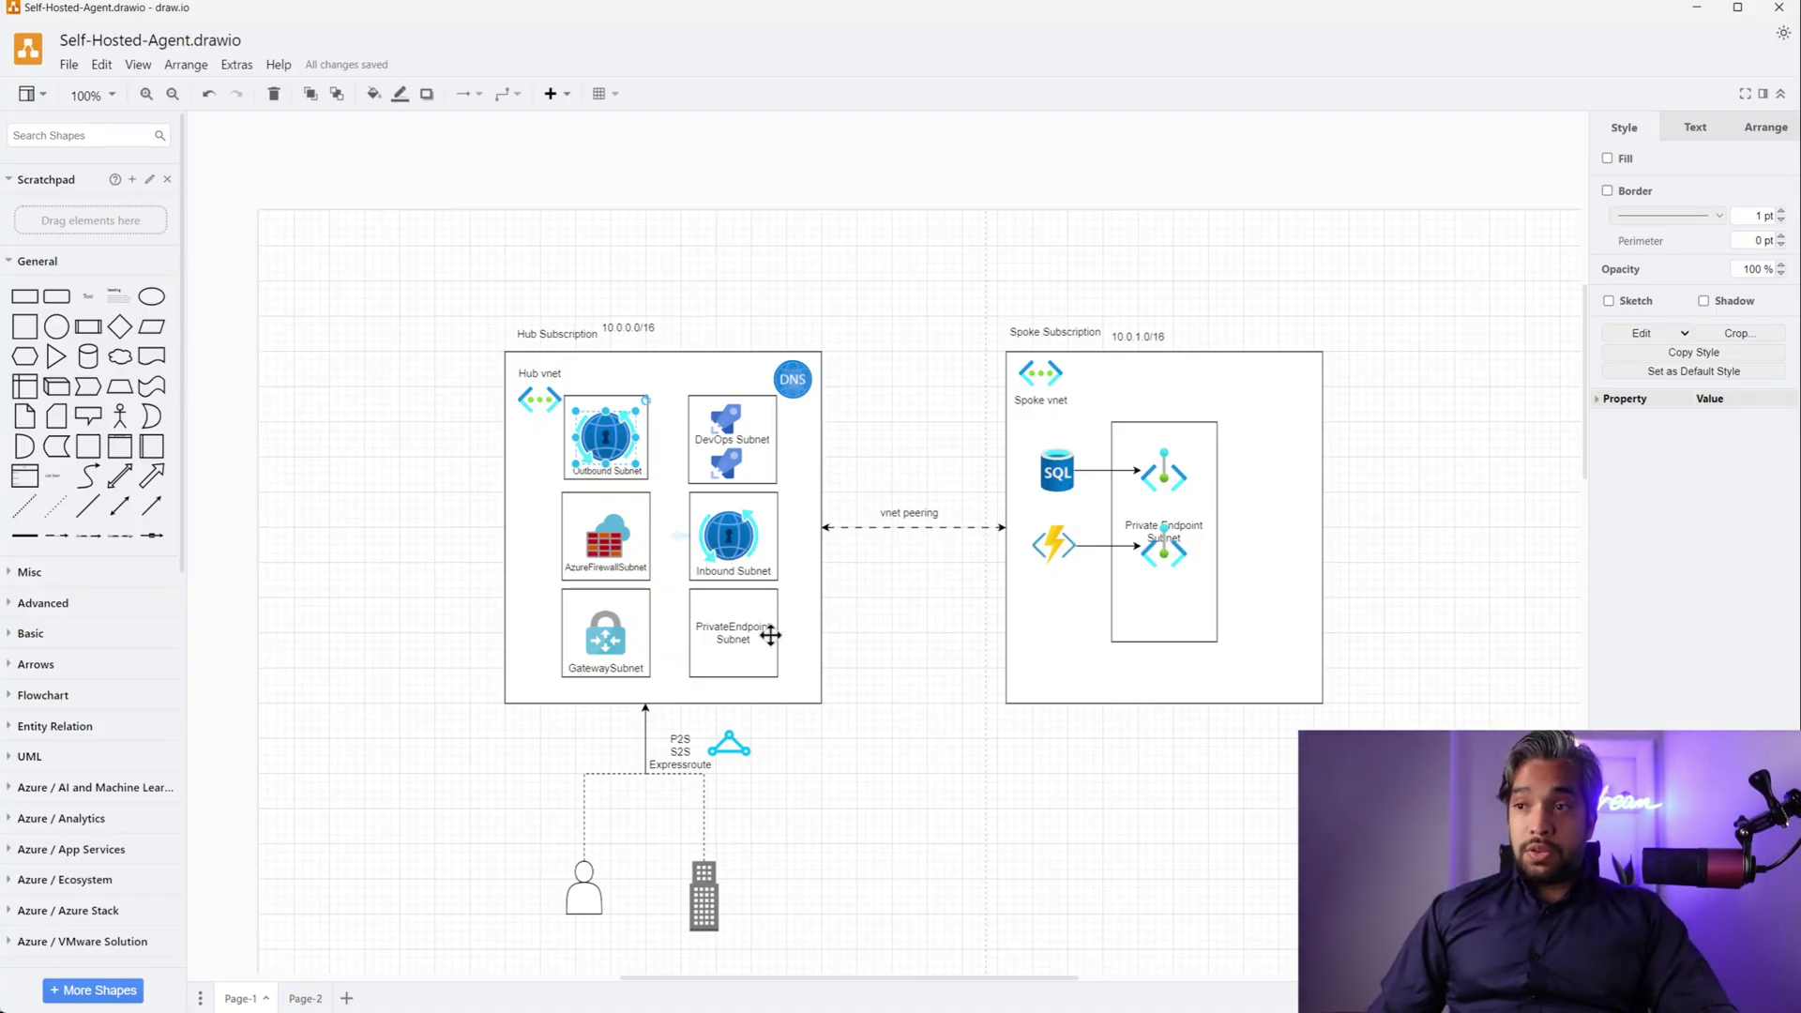
pyautogui.click(616, 645)
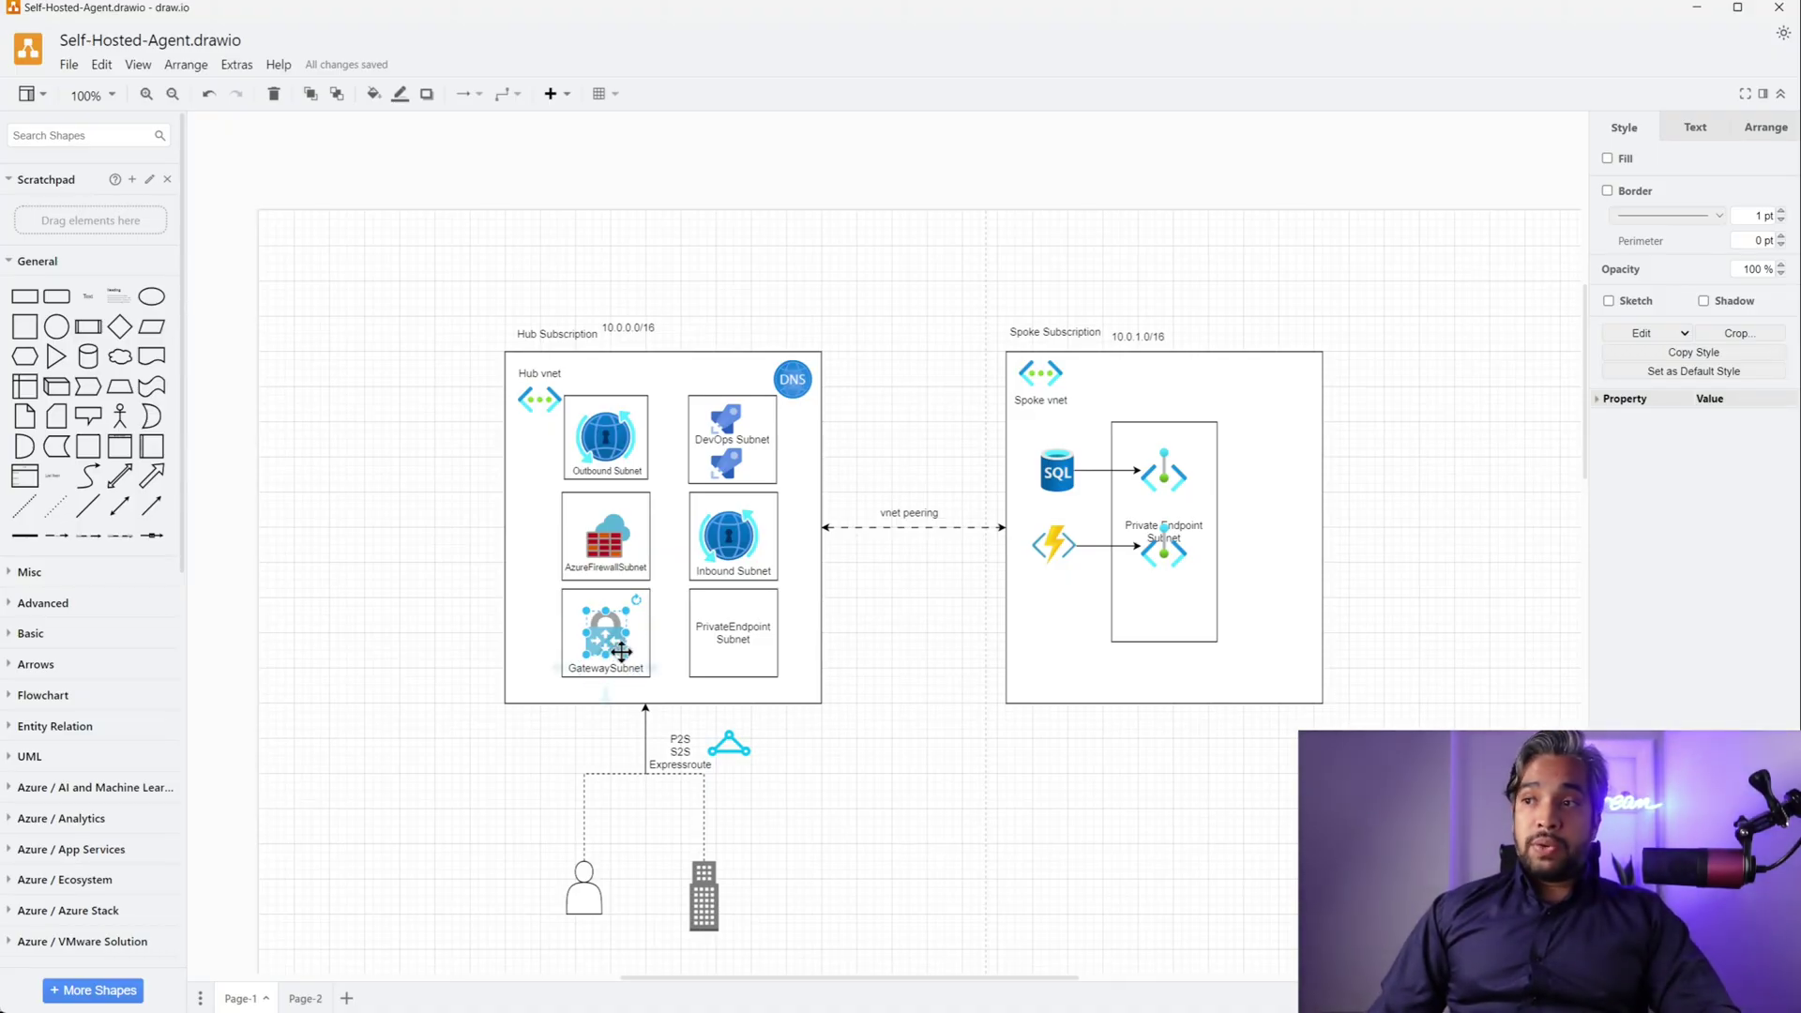
pyautogui.click(710, 648)
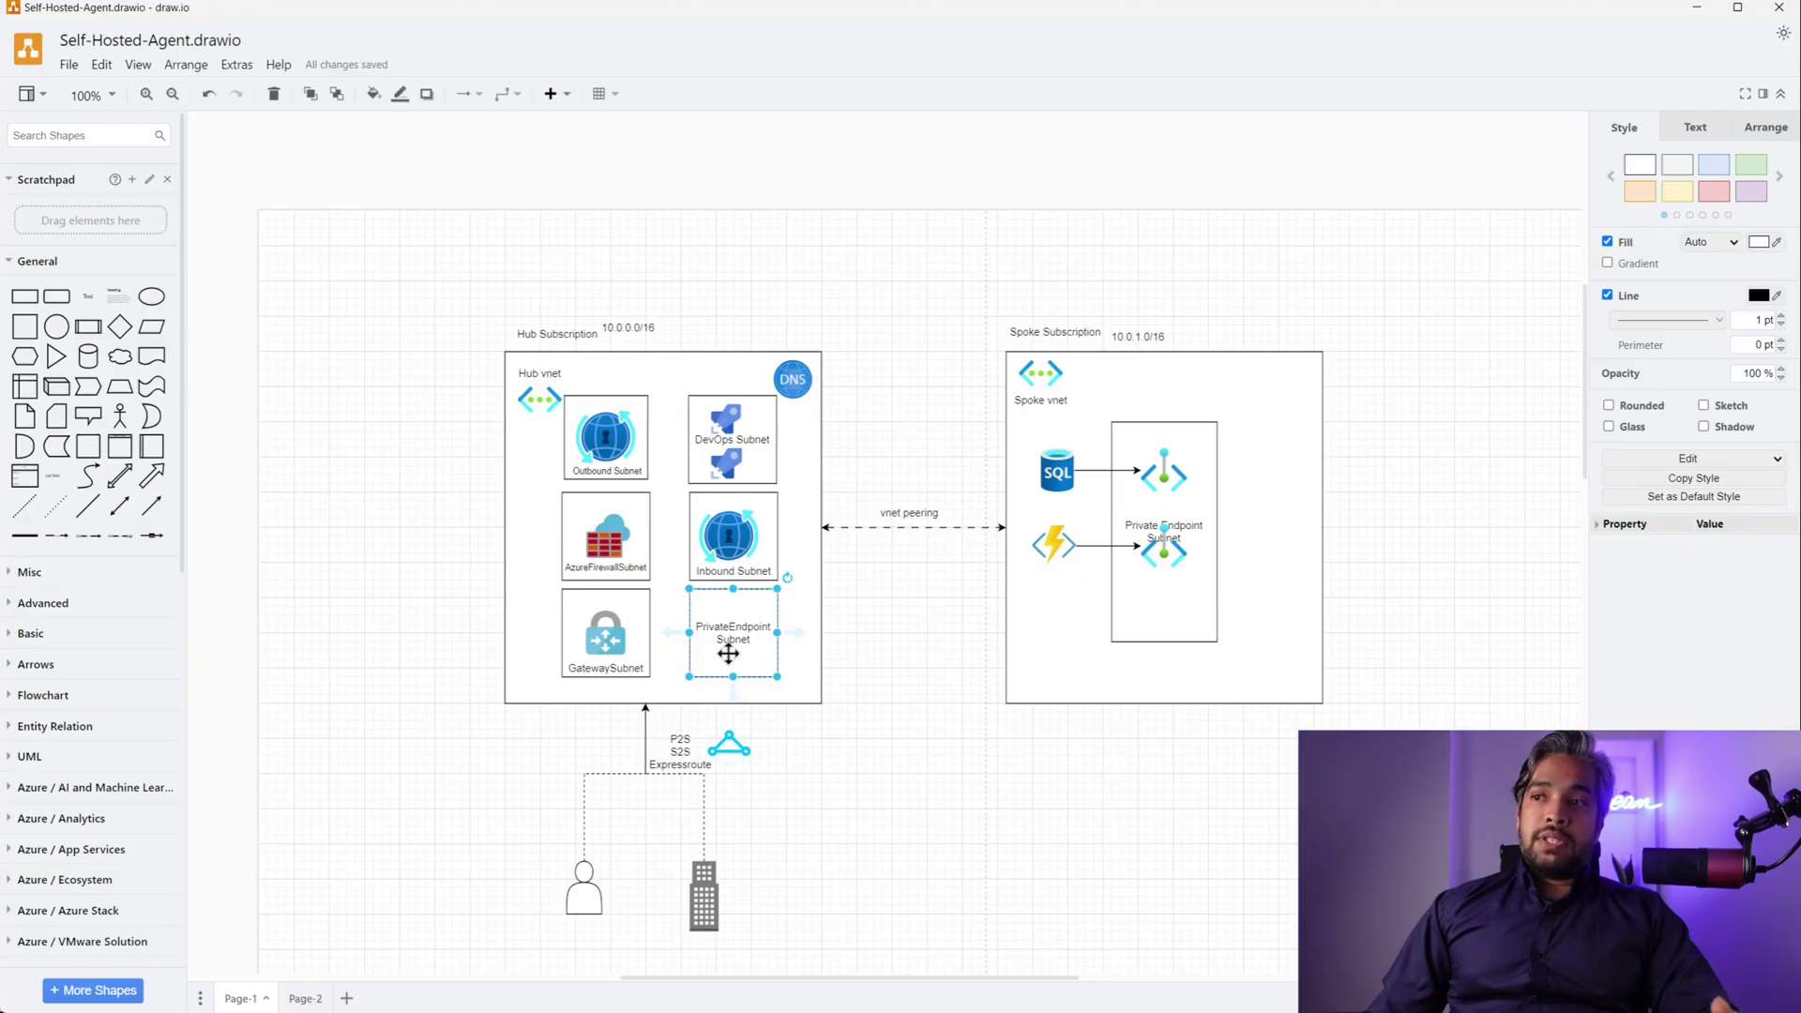
pyautogui.click(741, 433)
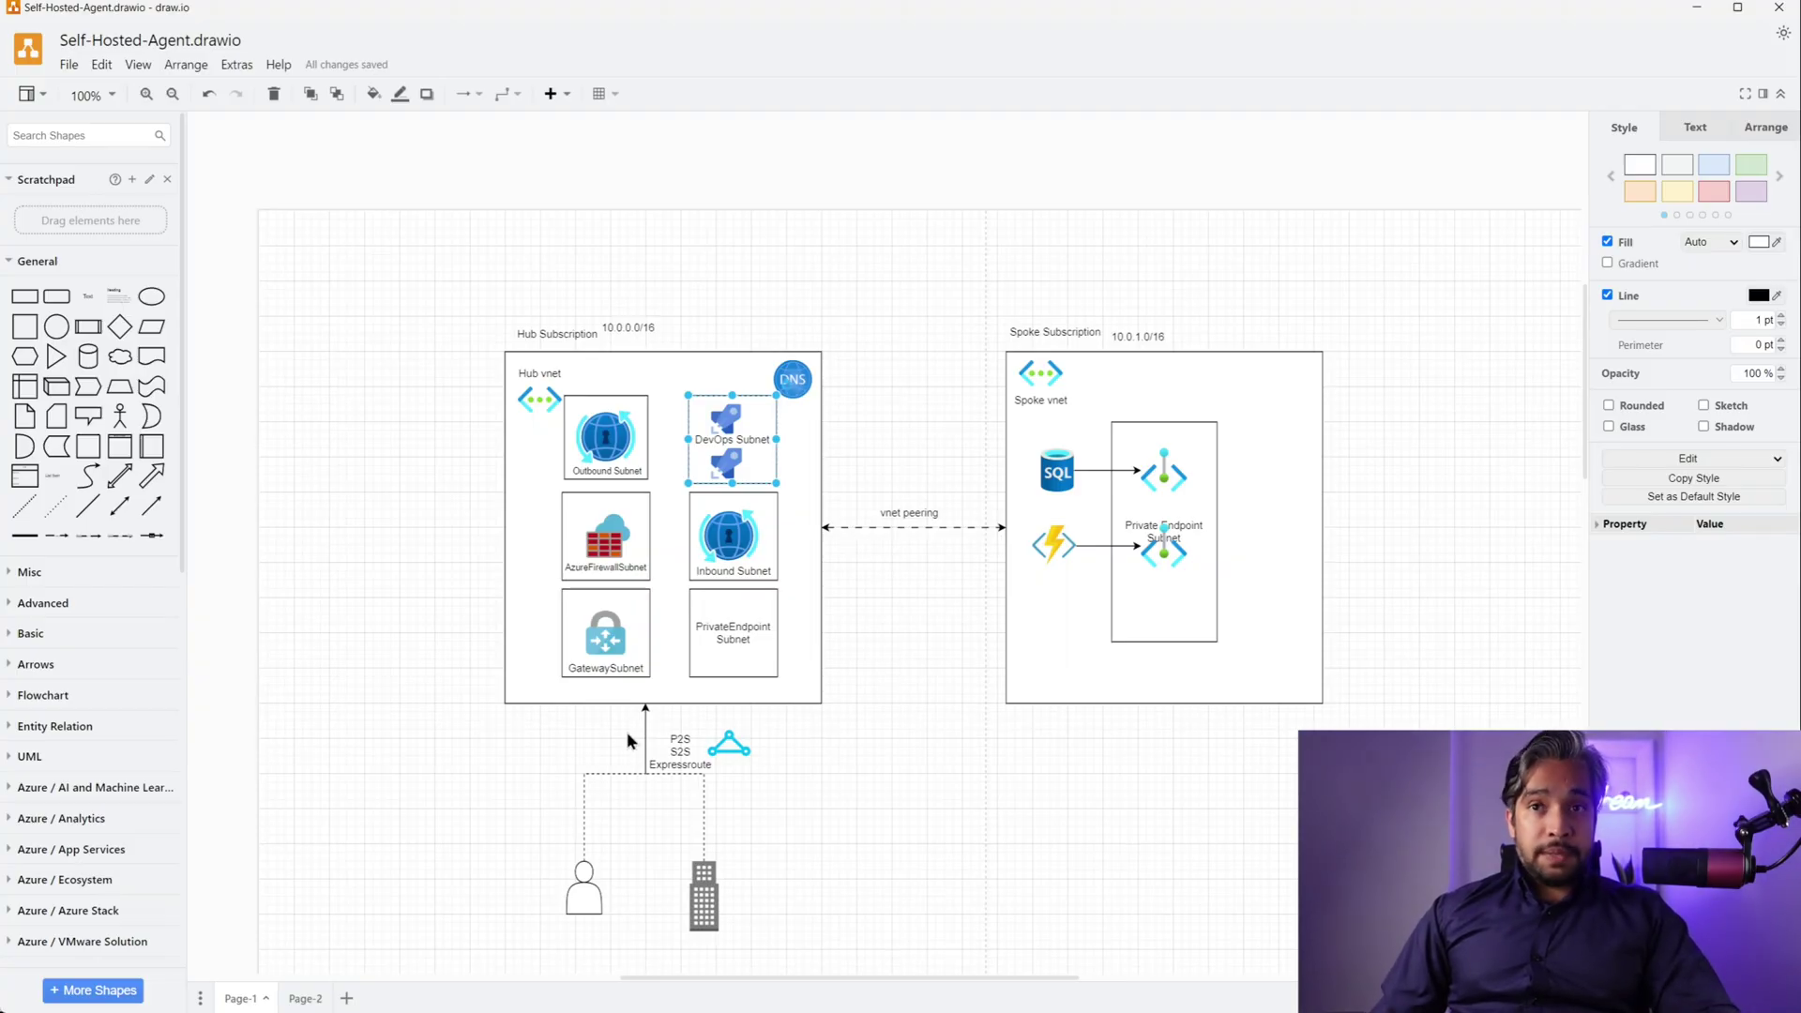
pyautogui.click(646, 327)
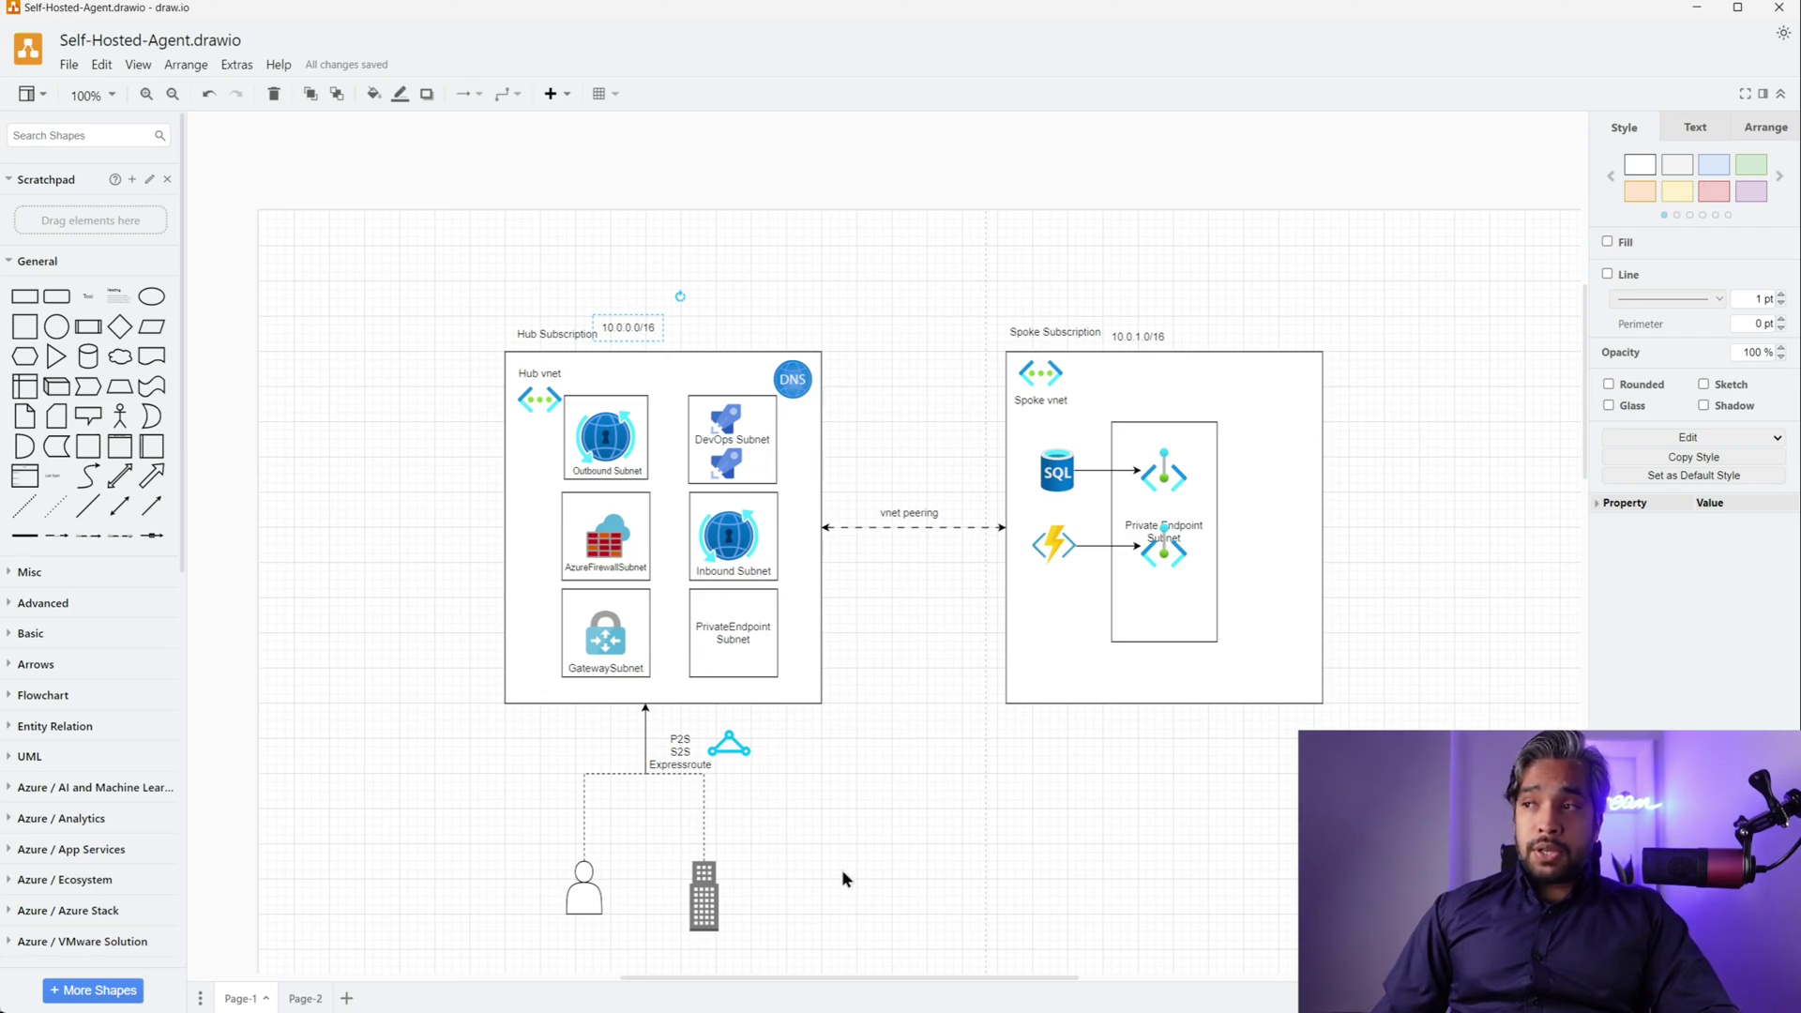
# Examine the spoke vnet with its SQL and function app resources linked to private endpoints.
pyautogui.click(1082, 599)
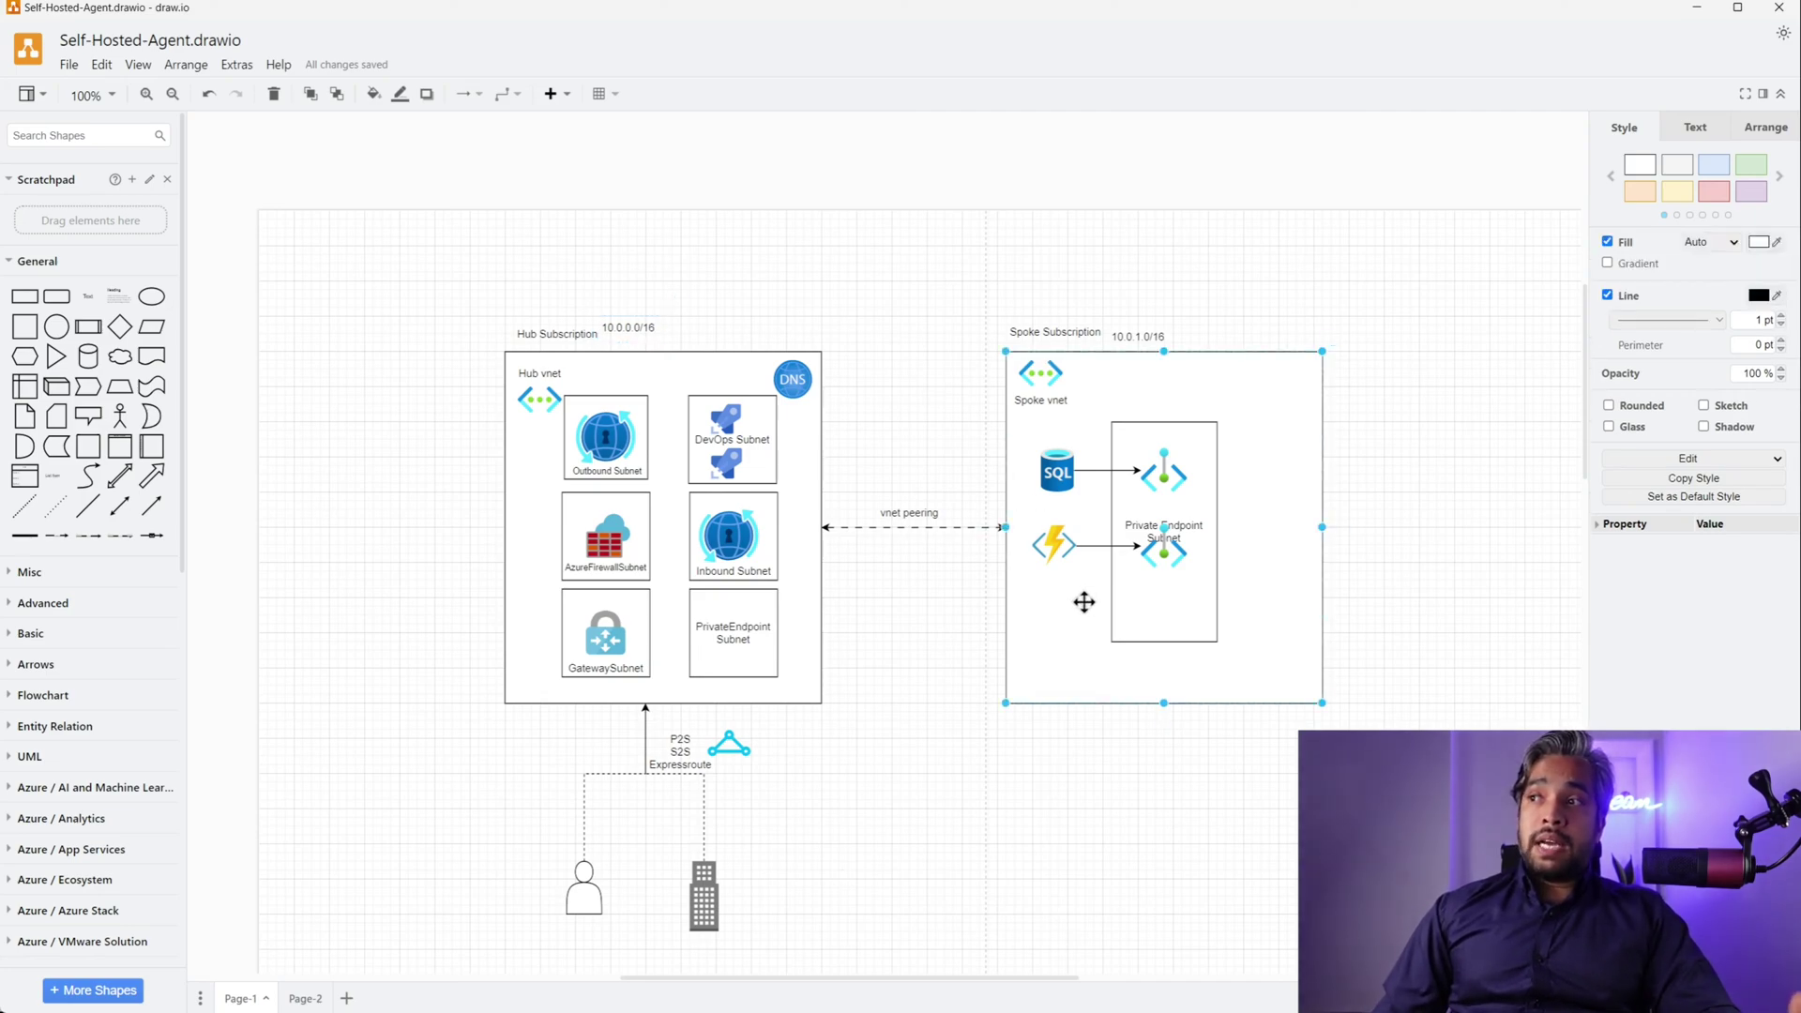
pyautogui.click(1057, 477)
pyautogui.click(1053, 547)
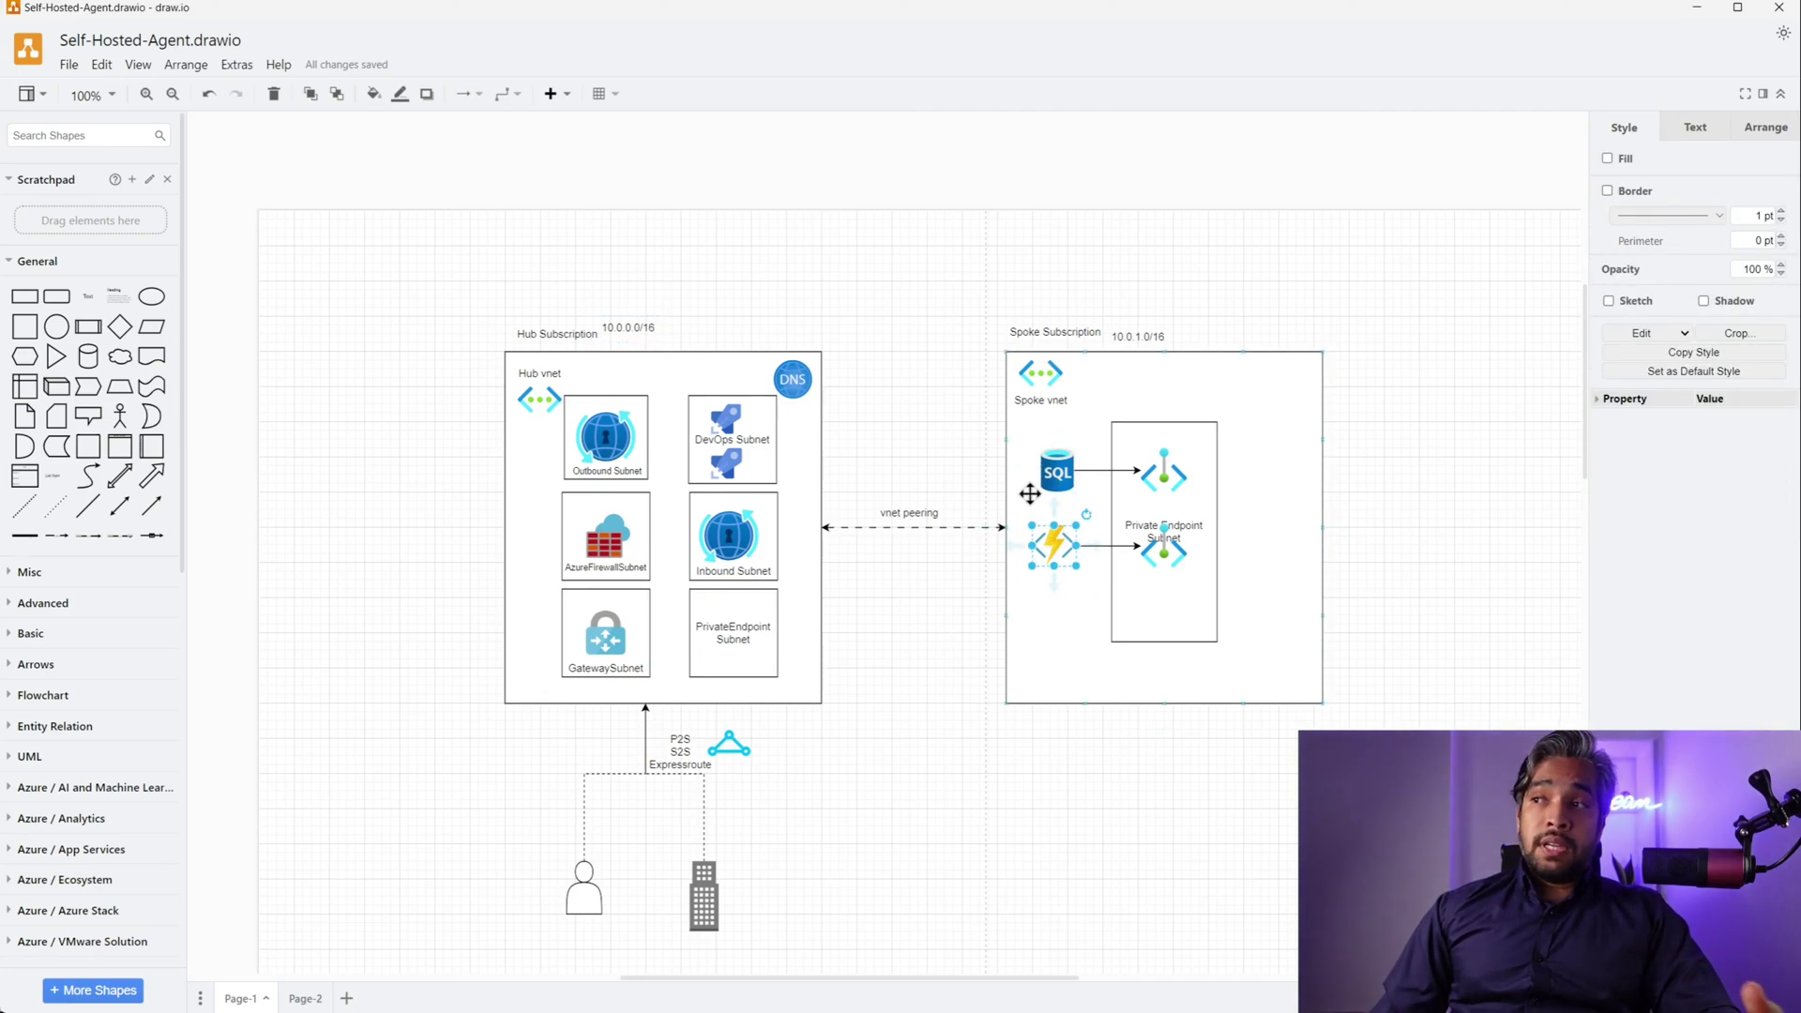
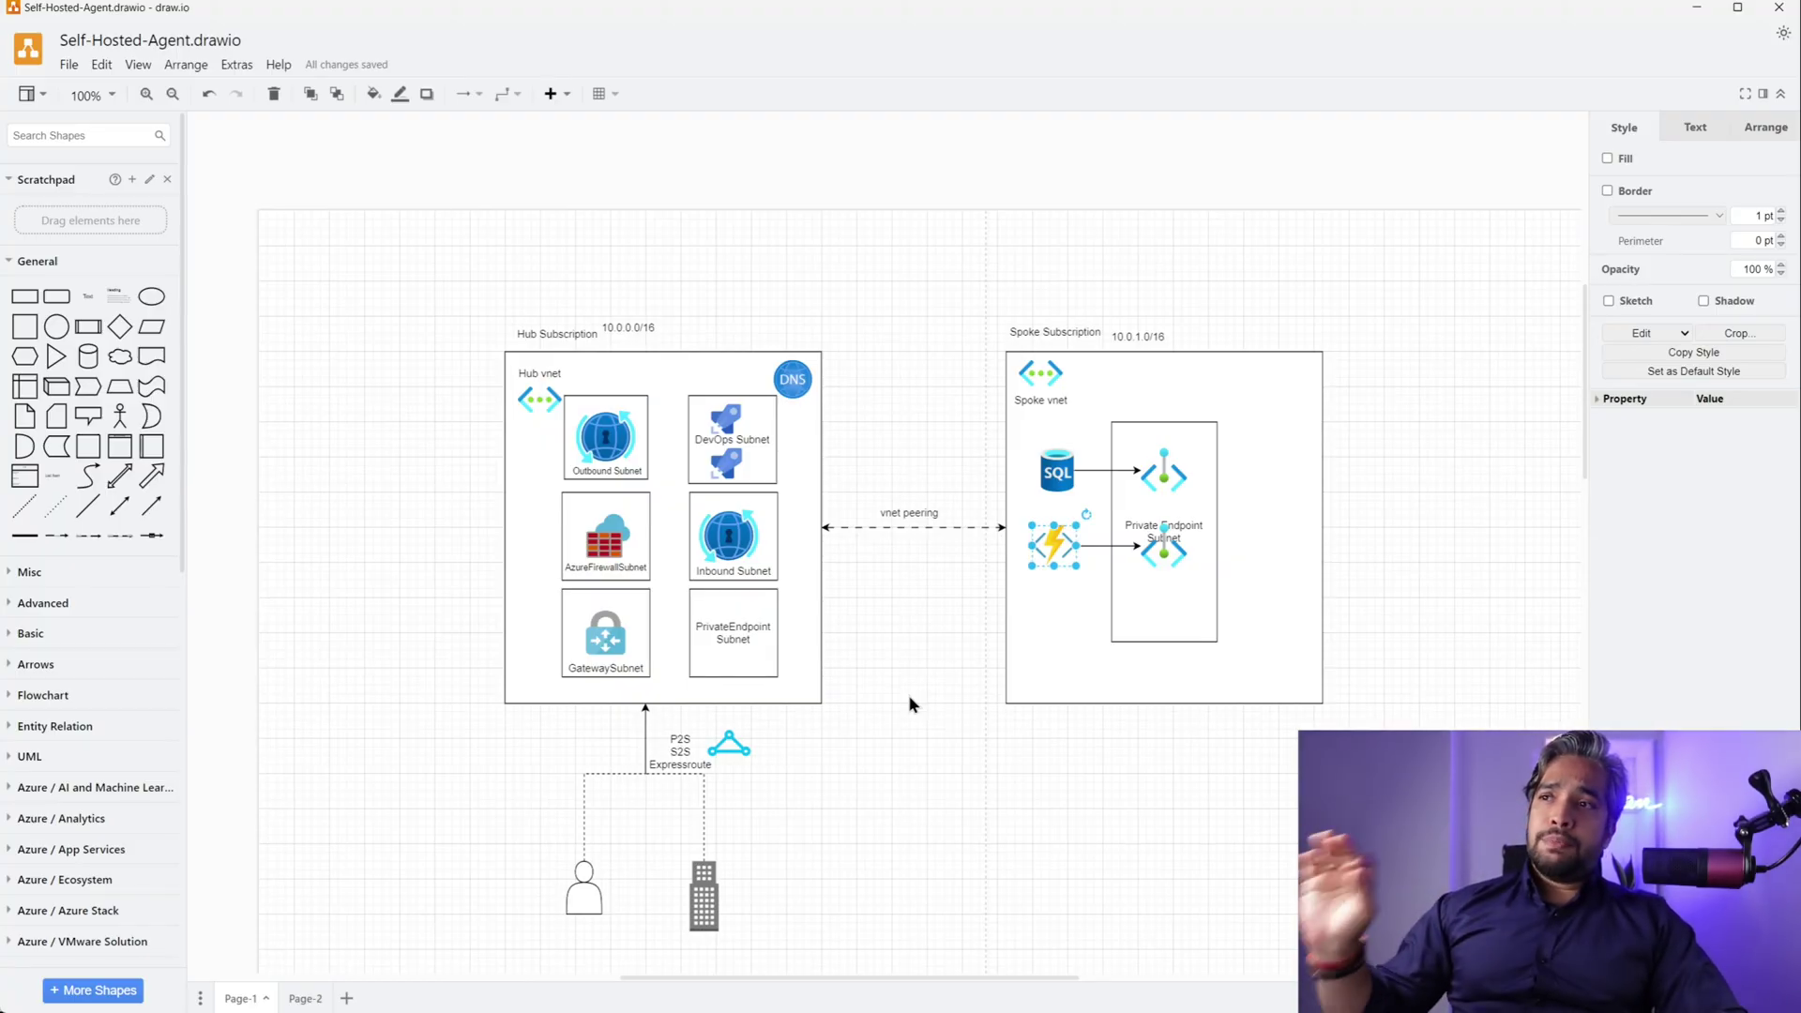
pyautogui.click(902, 645)
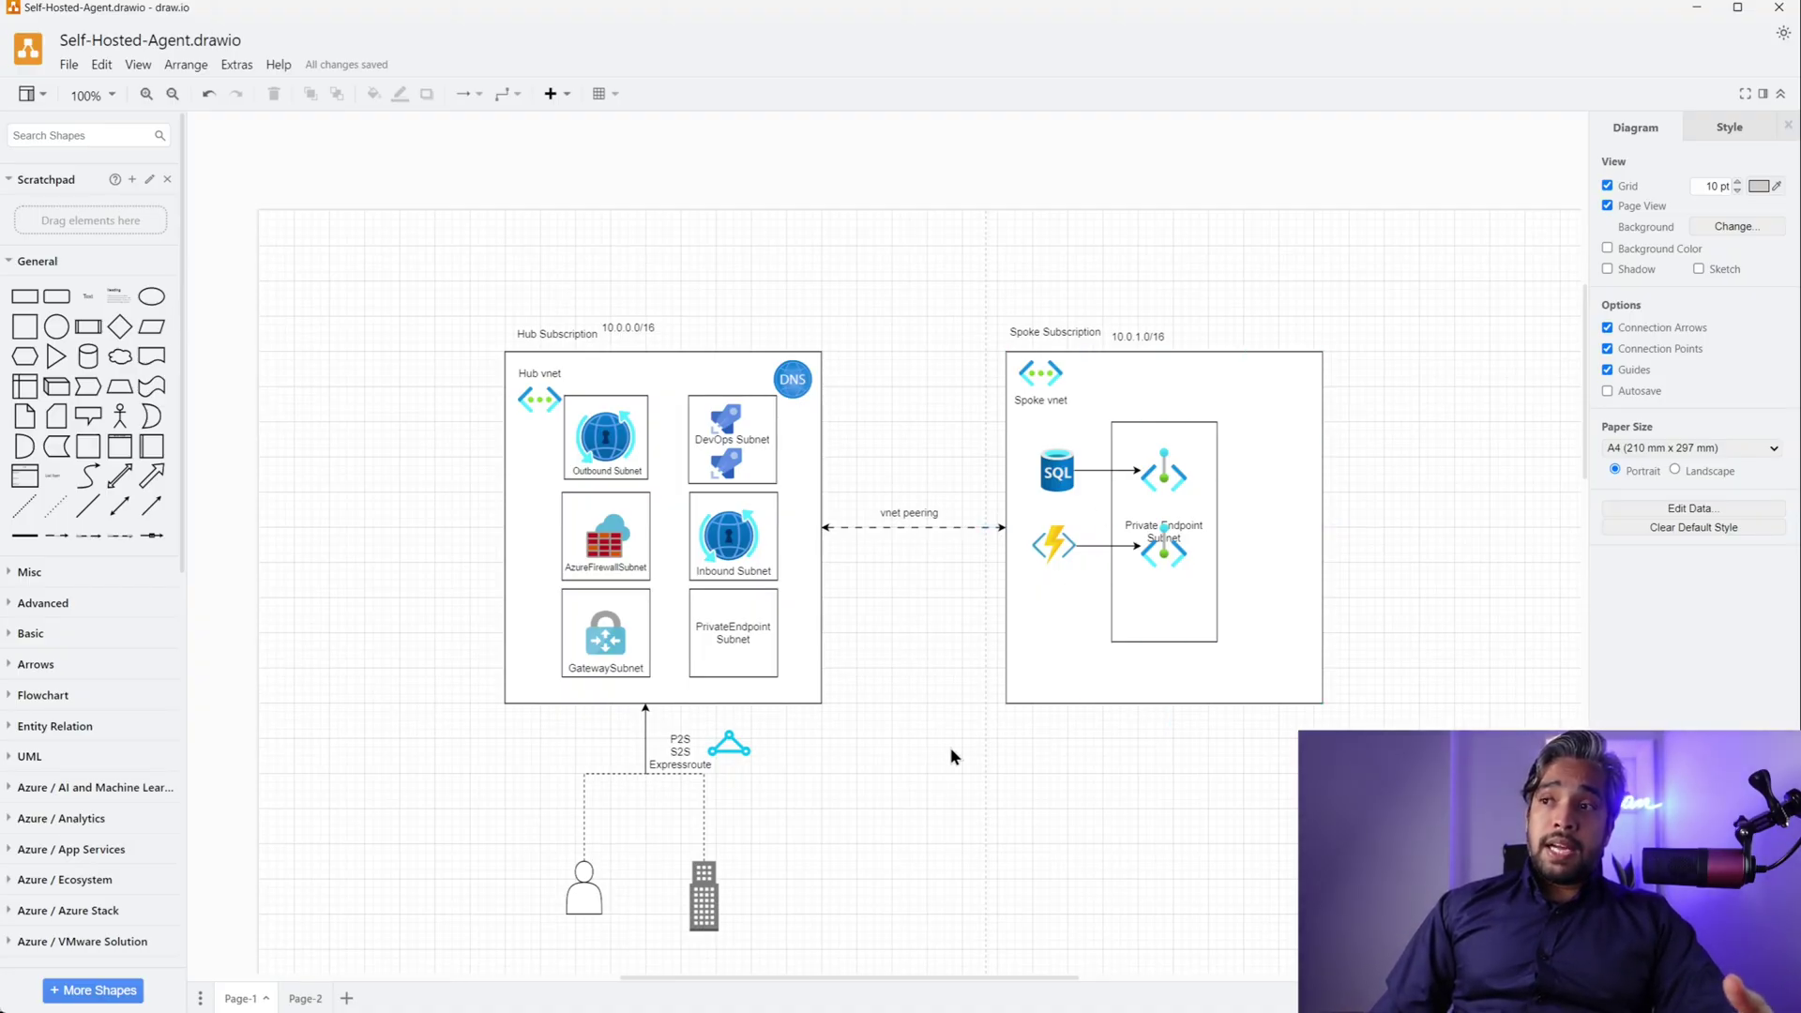
# In the hub-and-spoke circle diagram, move the spoke at the hub's lower right up beside the two upper-right spokes.
pyautogui.scroll(-7, 952, 751)
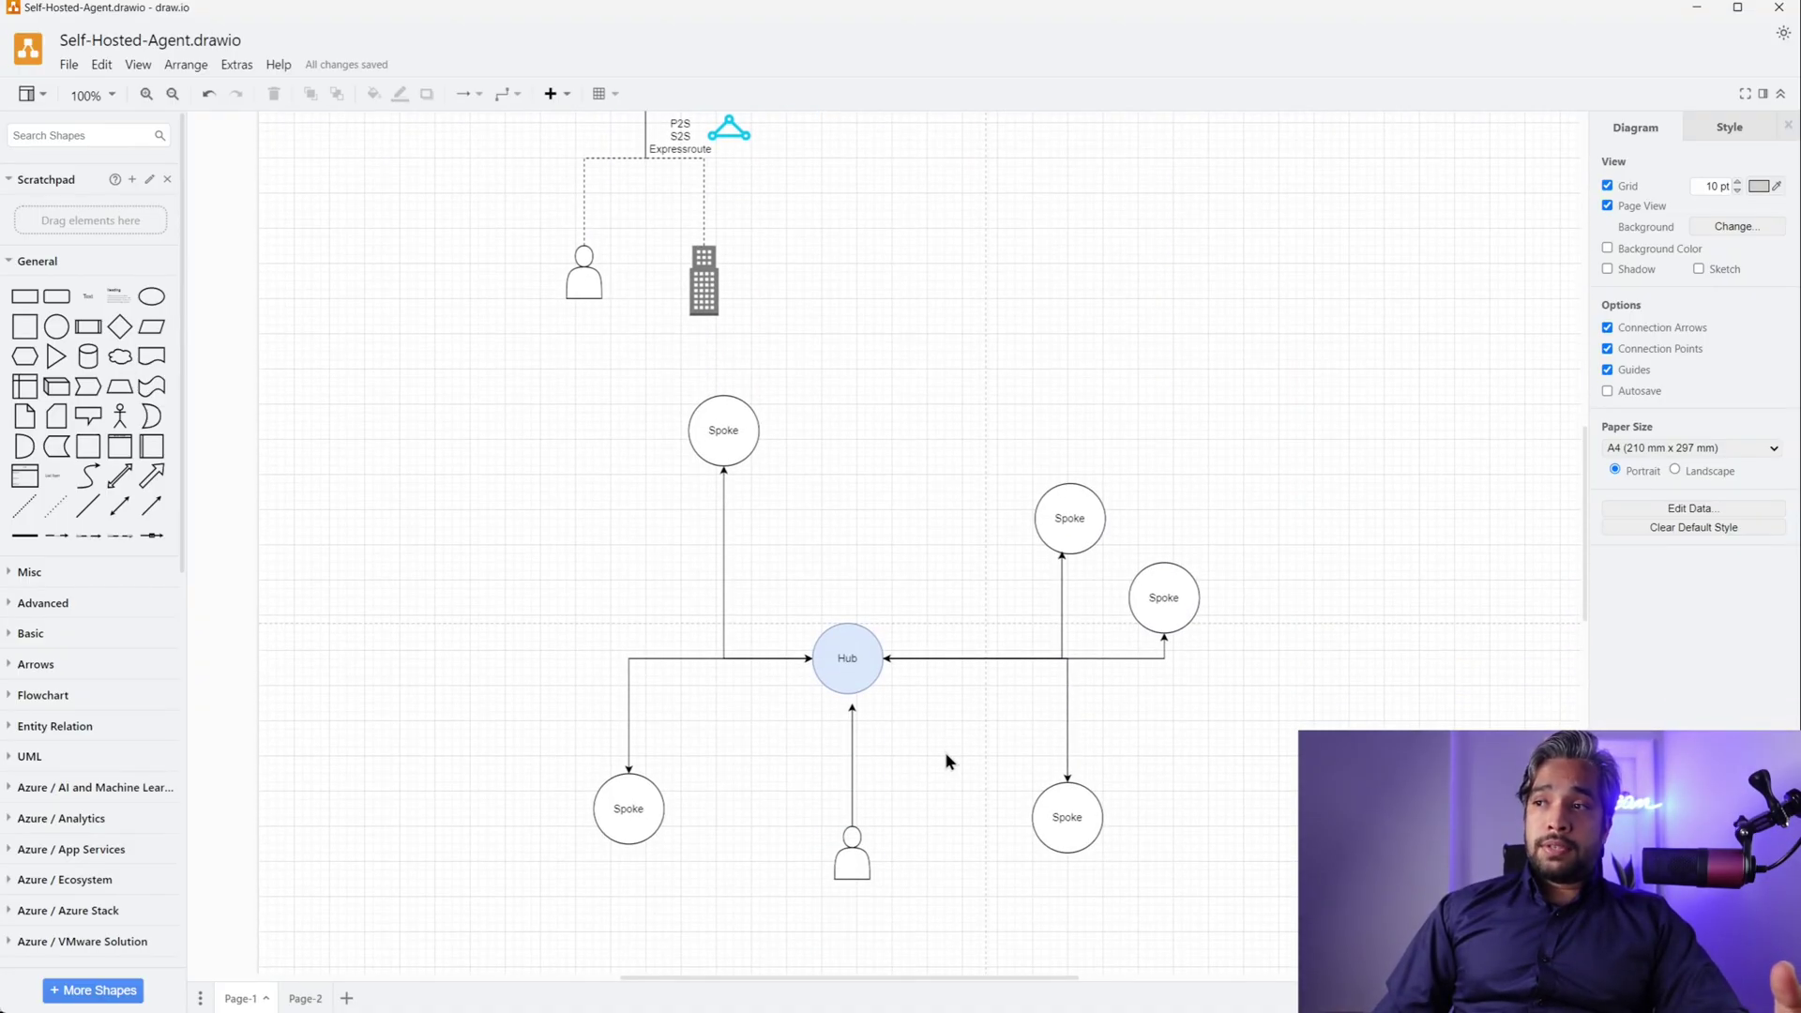
pyautogui.scroll(-1, 945, 760)
pyautogui.click(852, 585)
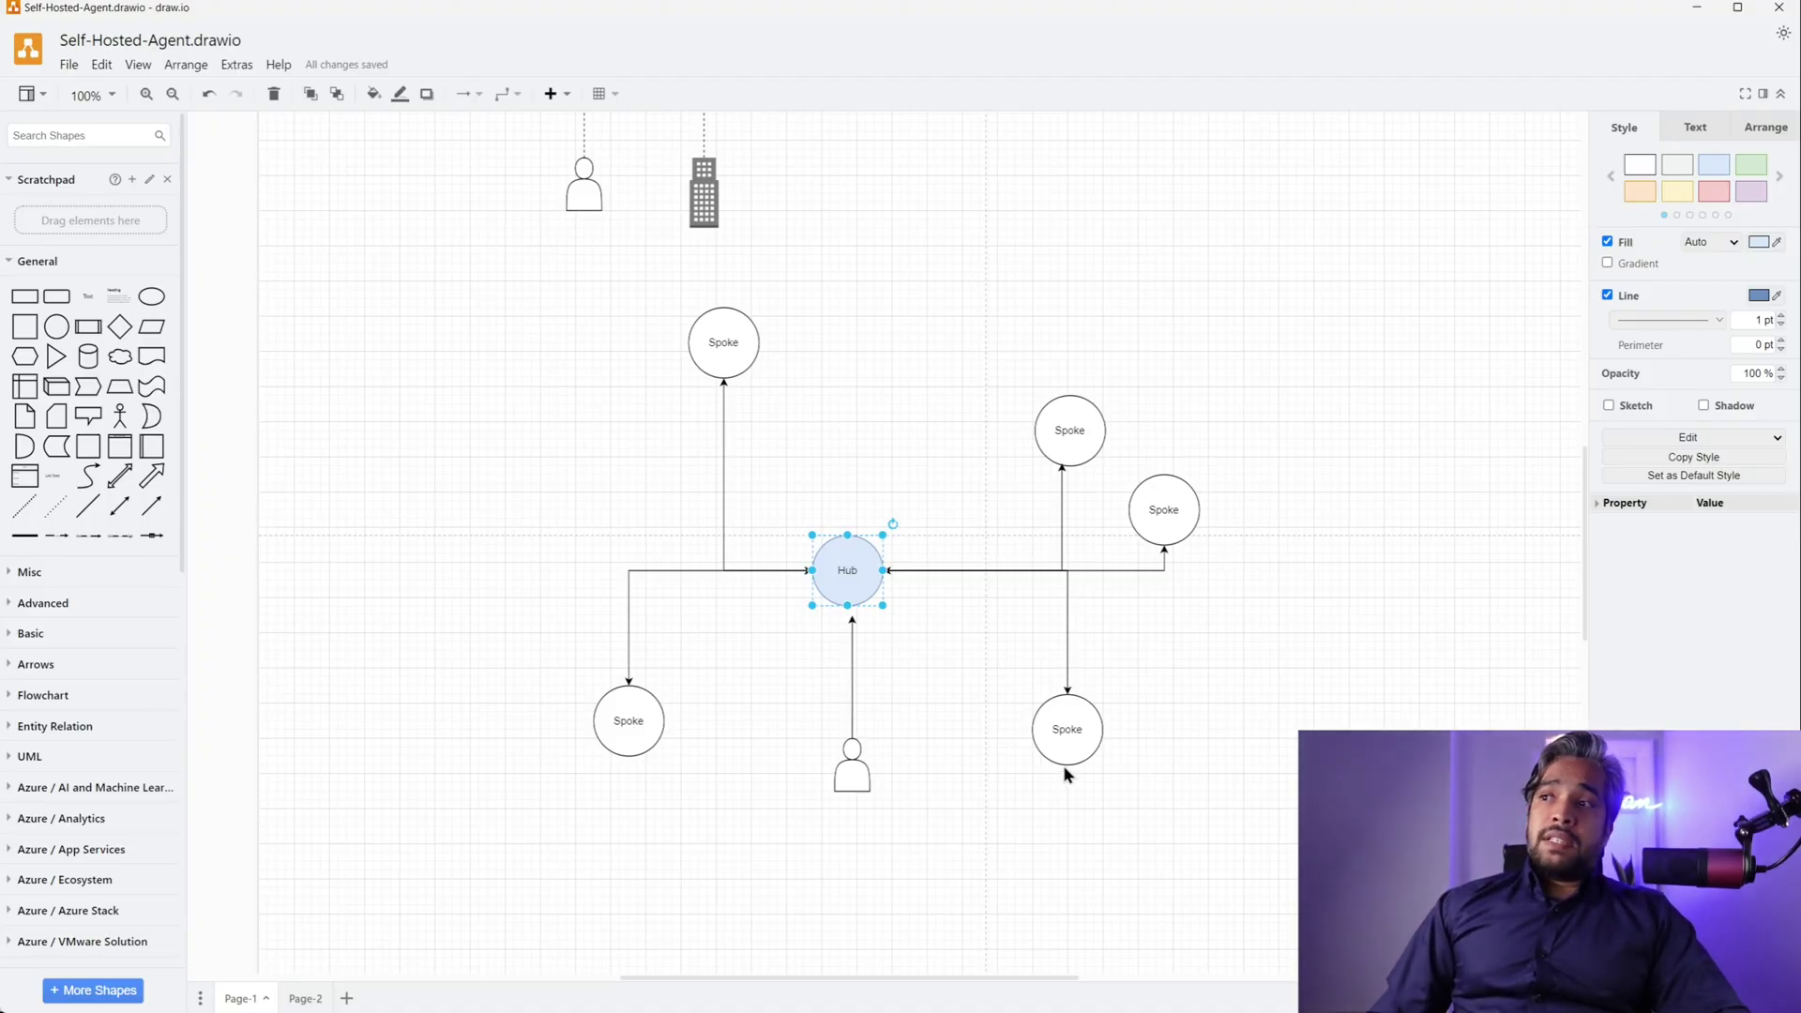
pyautogui.click(1093, 427)
pyautogui.click(1170, 508)
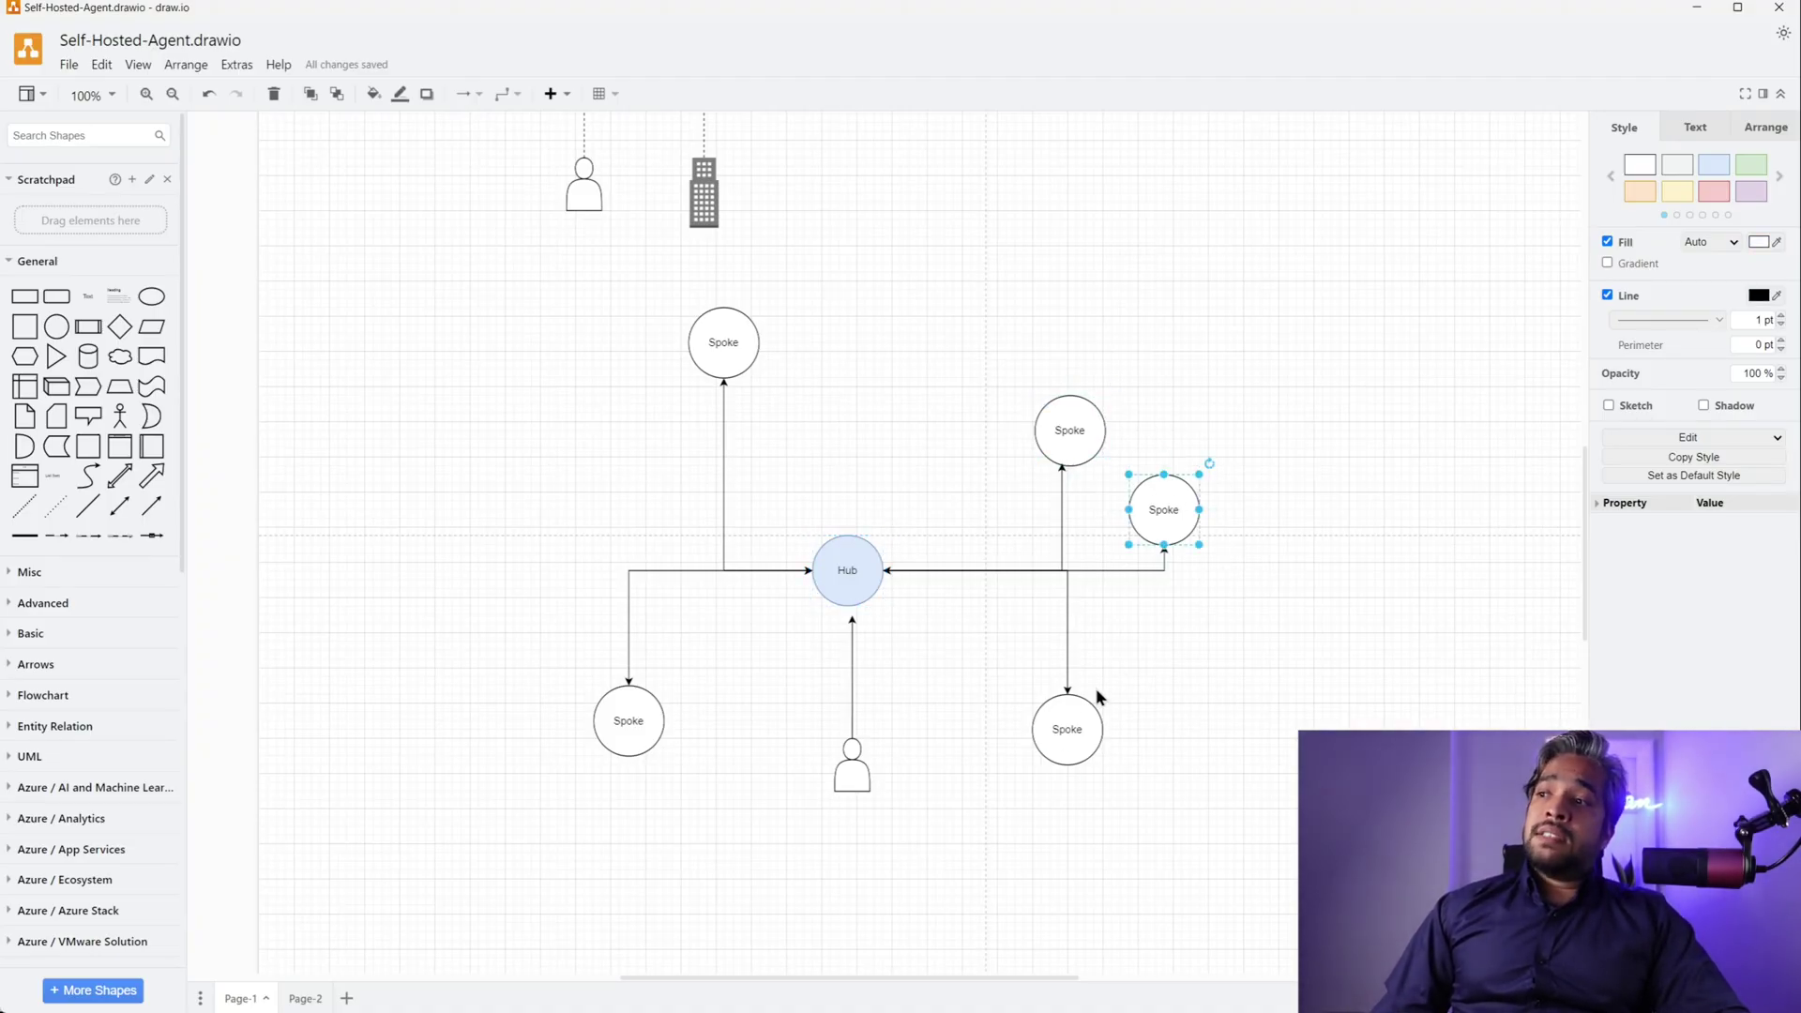
pyautogui.click(1079, 718)
pyautogui.moveTo(1079, 720); pyautogui.dragTo(1266, 446)
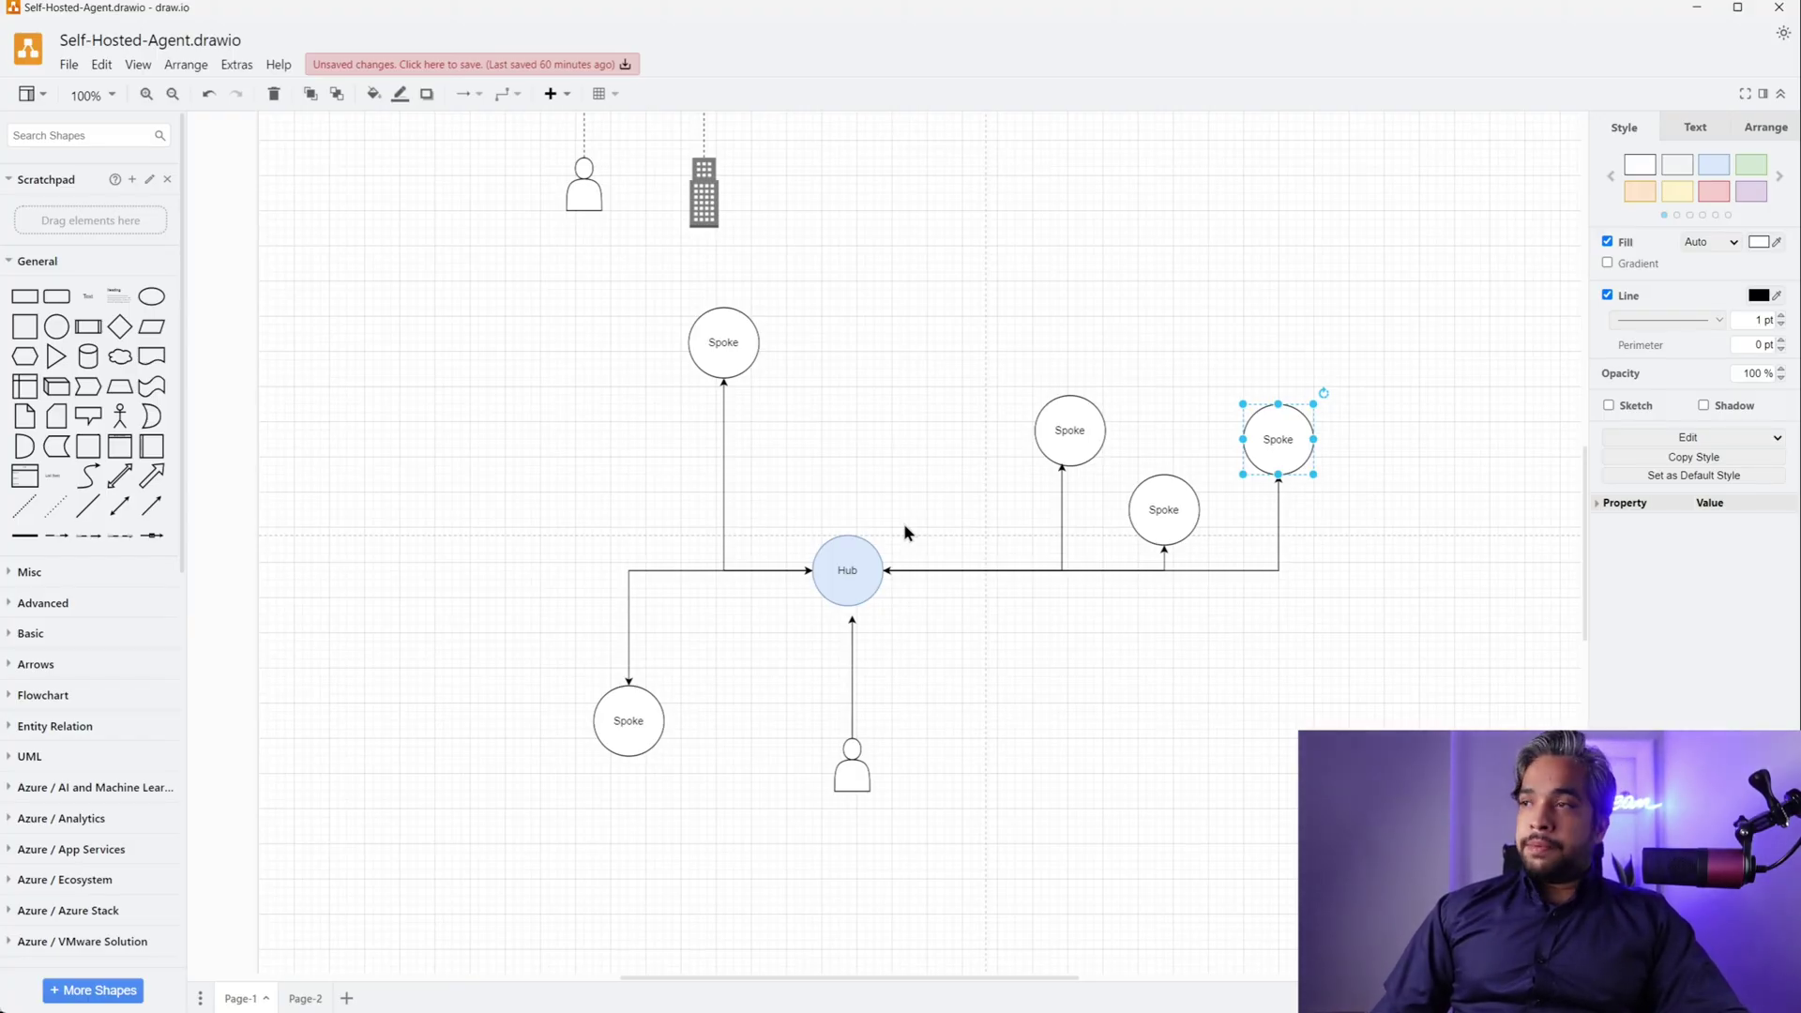
# Deselect the hub circle and save the changes to the diagram file.
pyautogui.click(855, 567)
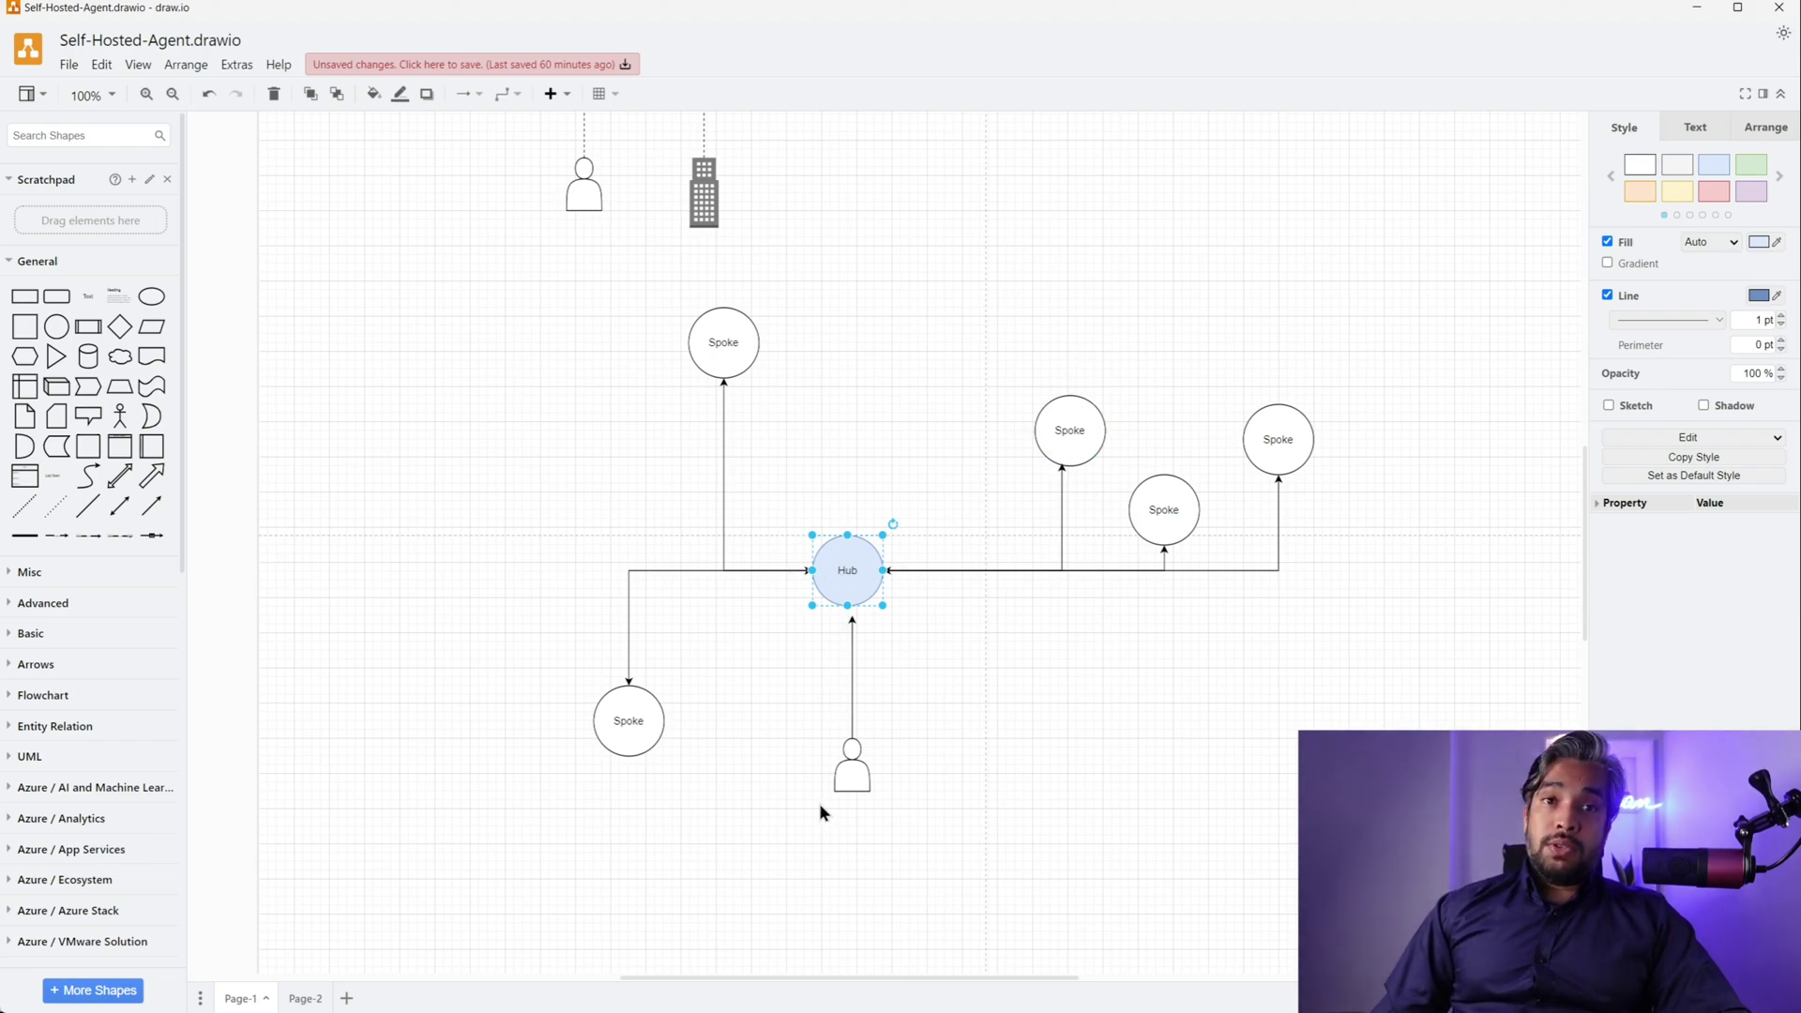
pyautogui.scroll(6, 1105, 740)
pyautogui.click(946, 589)
pyautogui.hotkey('ctrl', 's')
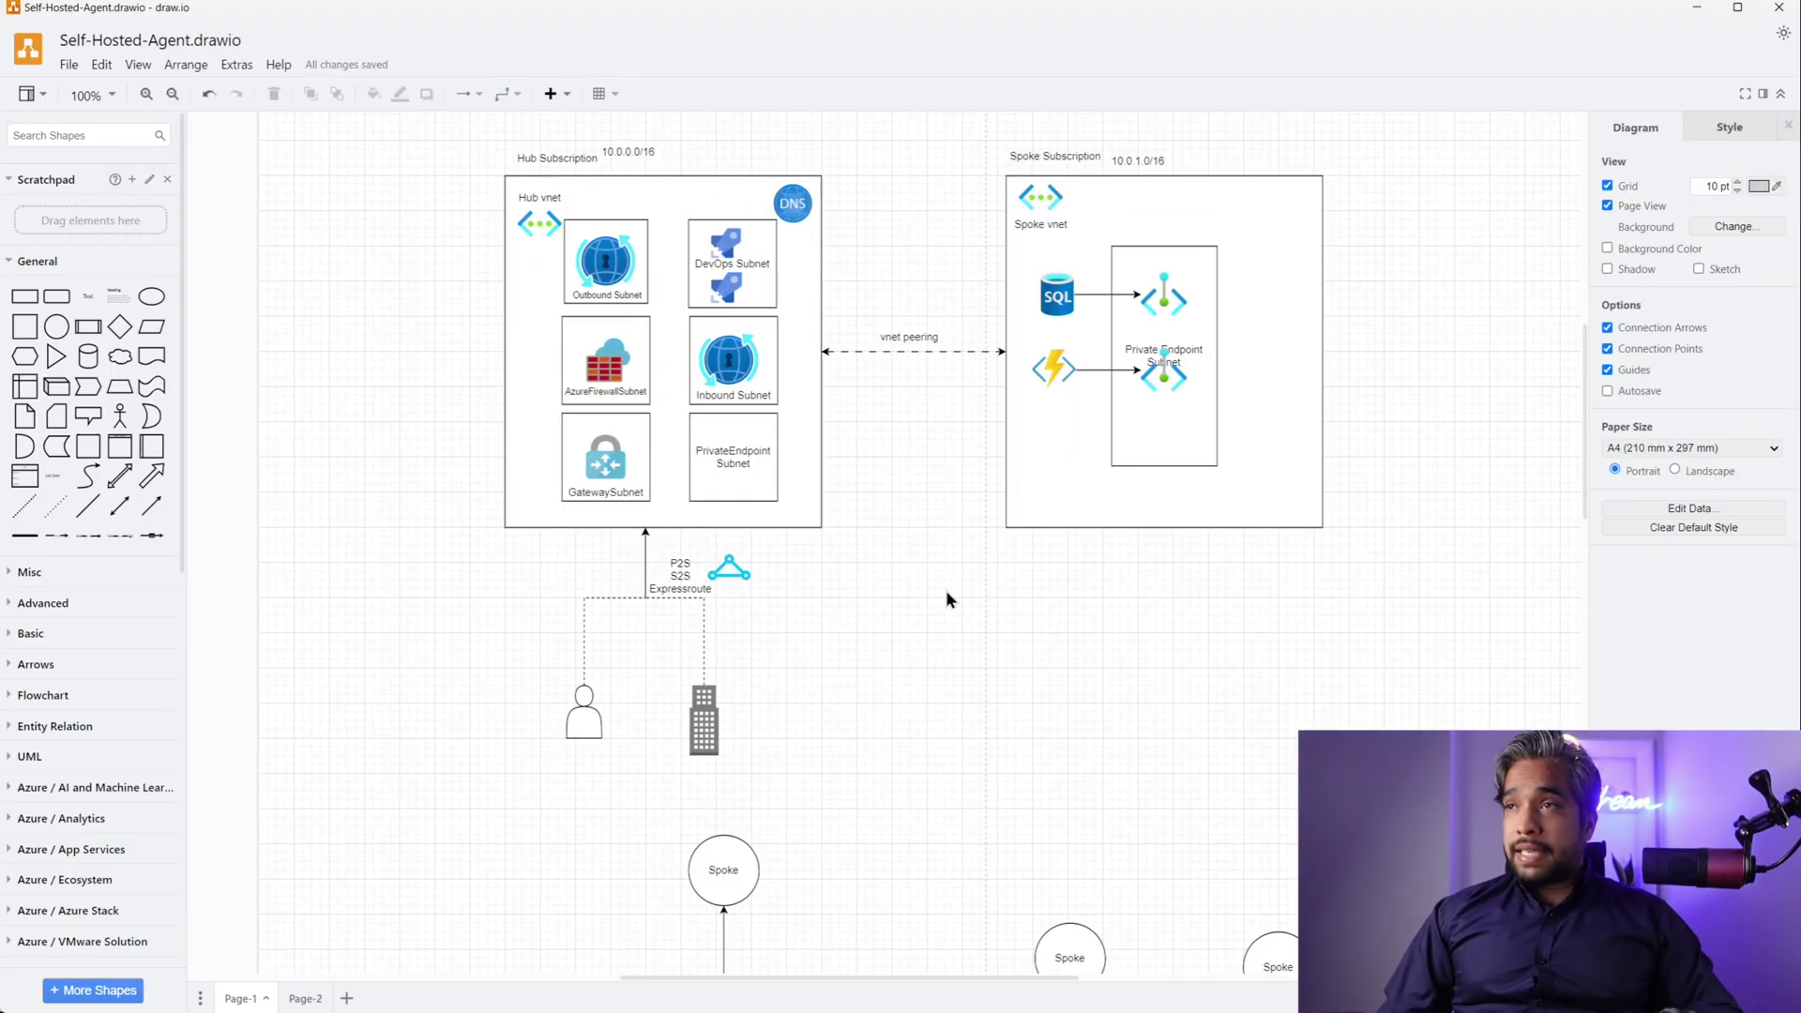
# Look over the DNS resolution diagram from on premises through the hub to the spoke, and the available Azure shape libraries.
pyautogui.press('capslock')
pyautogui.scroll(-5, 945, 590)
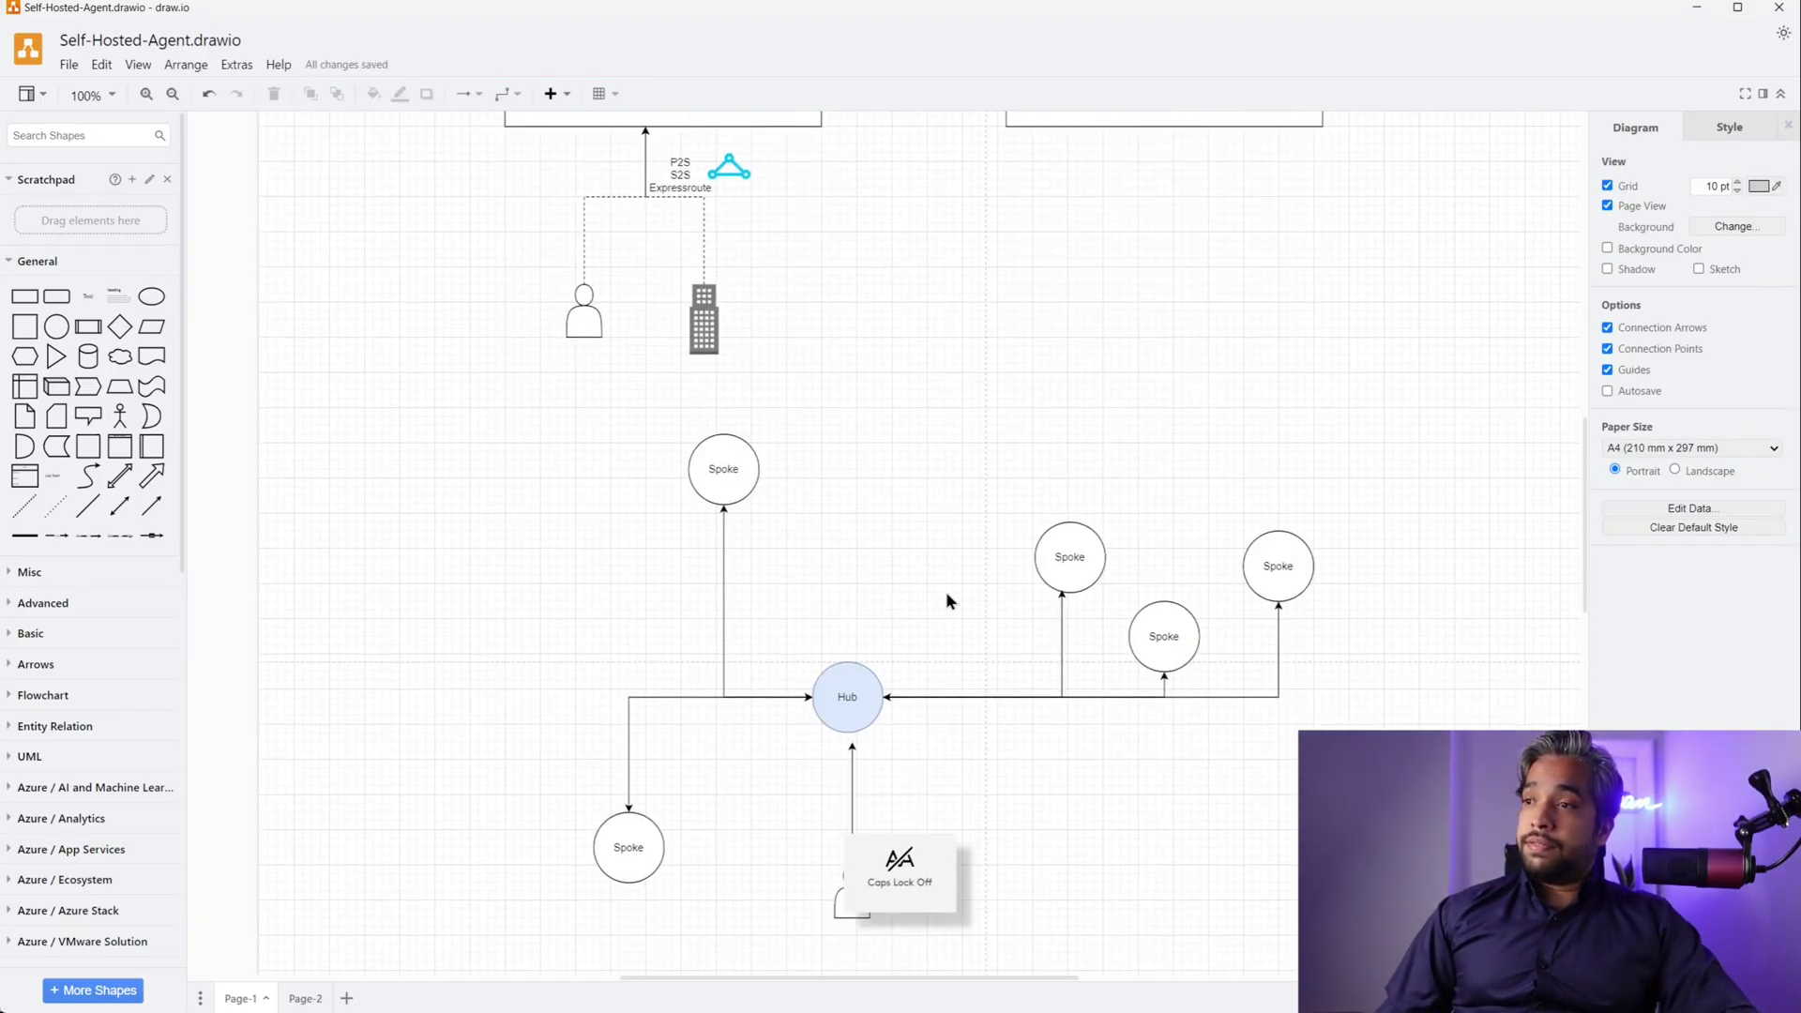
pyautogui.scroll(-6, 946, 591)
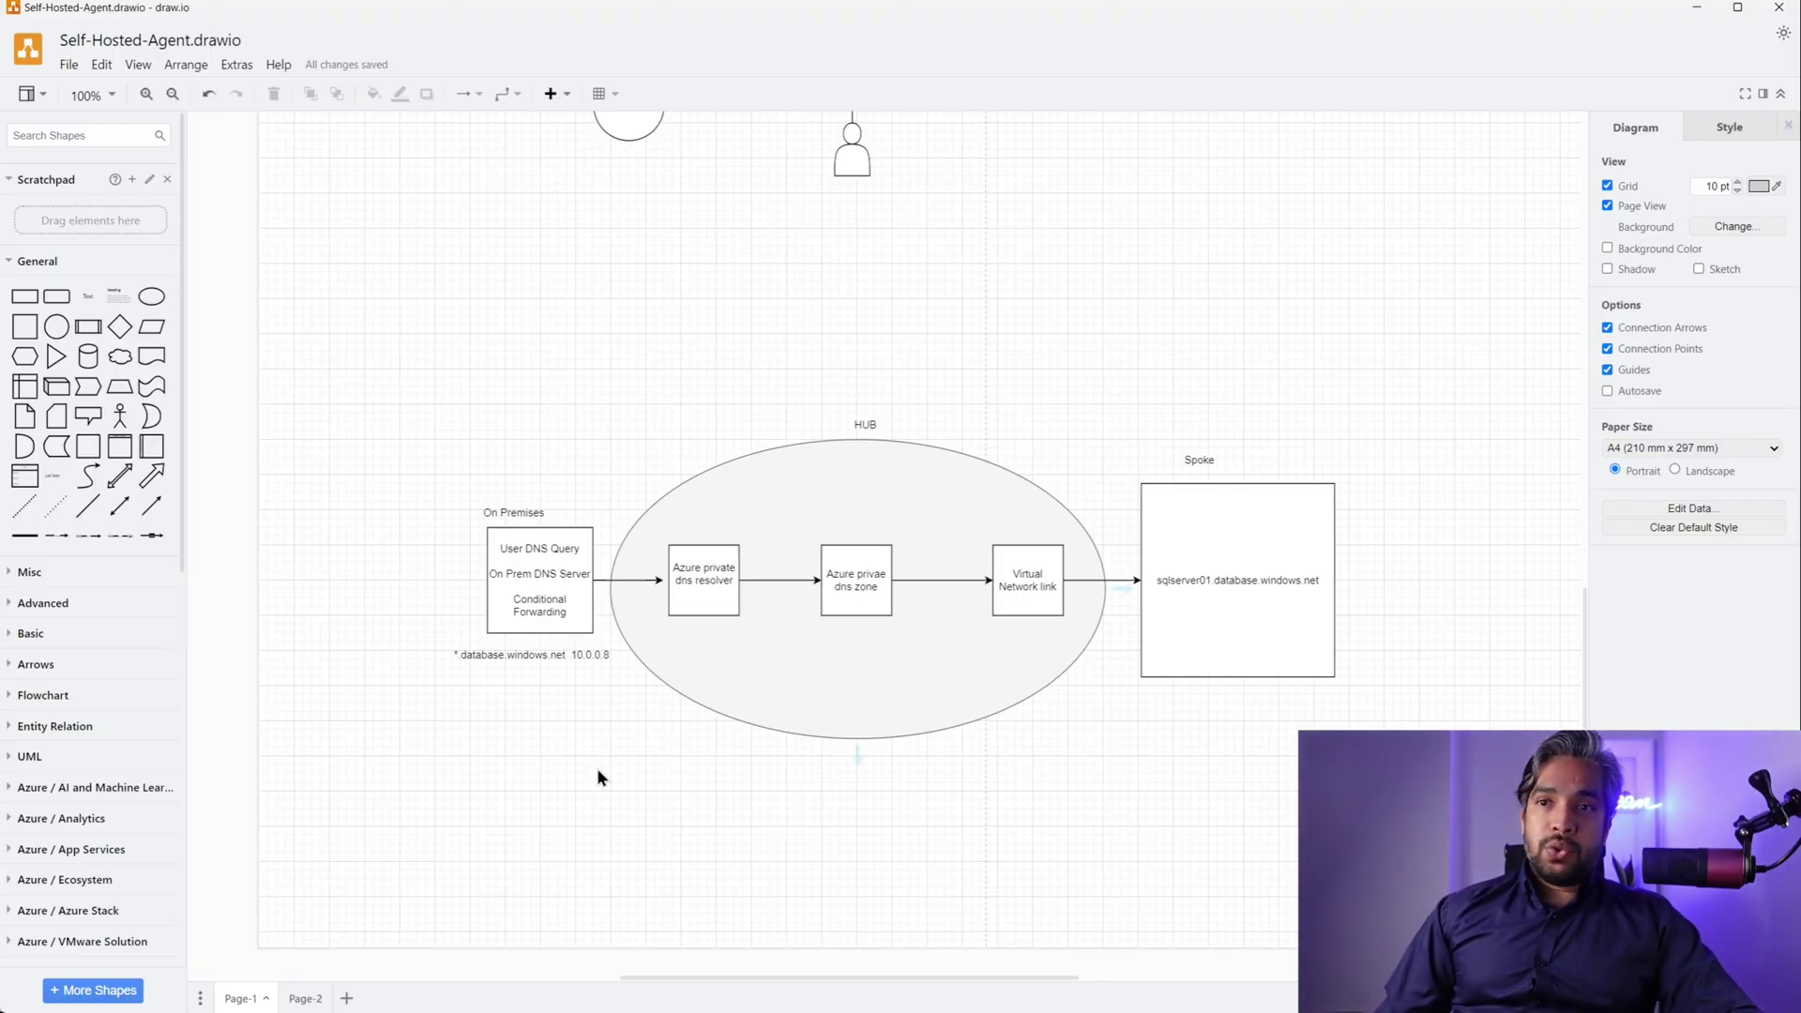
pyautogui.scroll(-3, 107, 679)
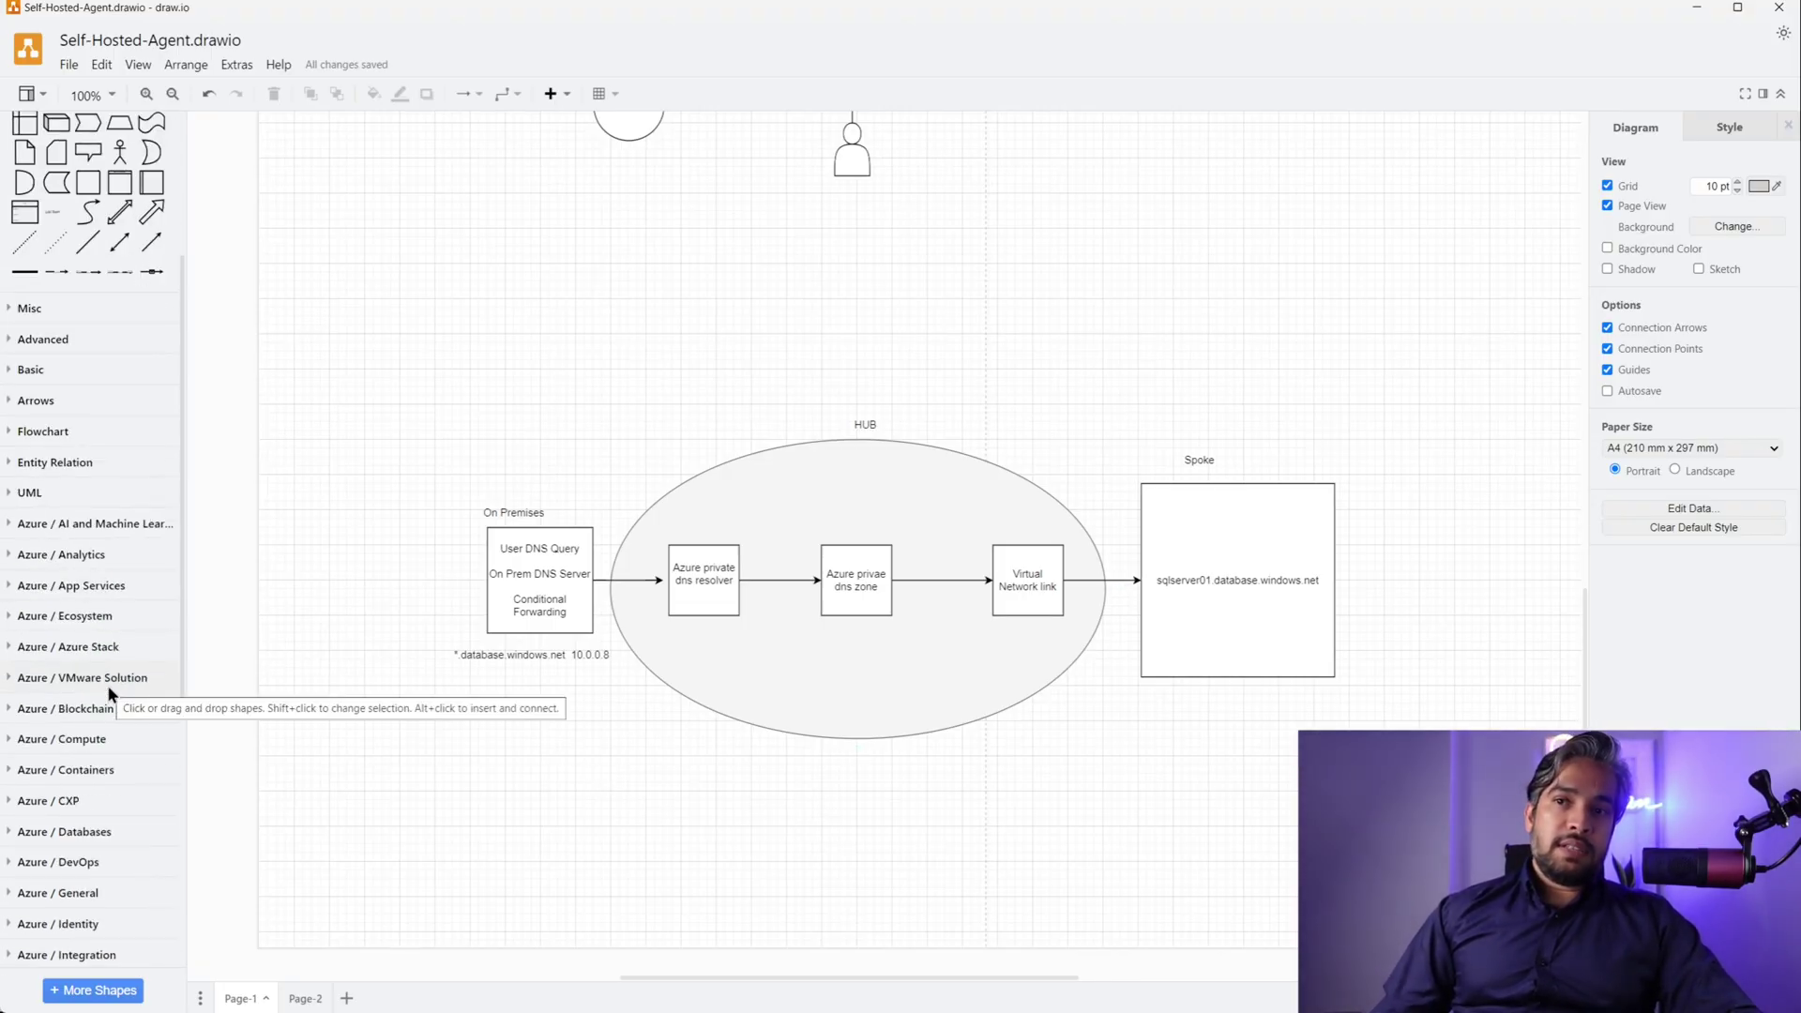
pyautogui.scroll(-4, 107, 685)
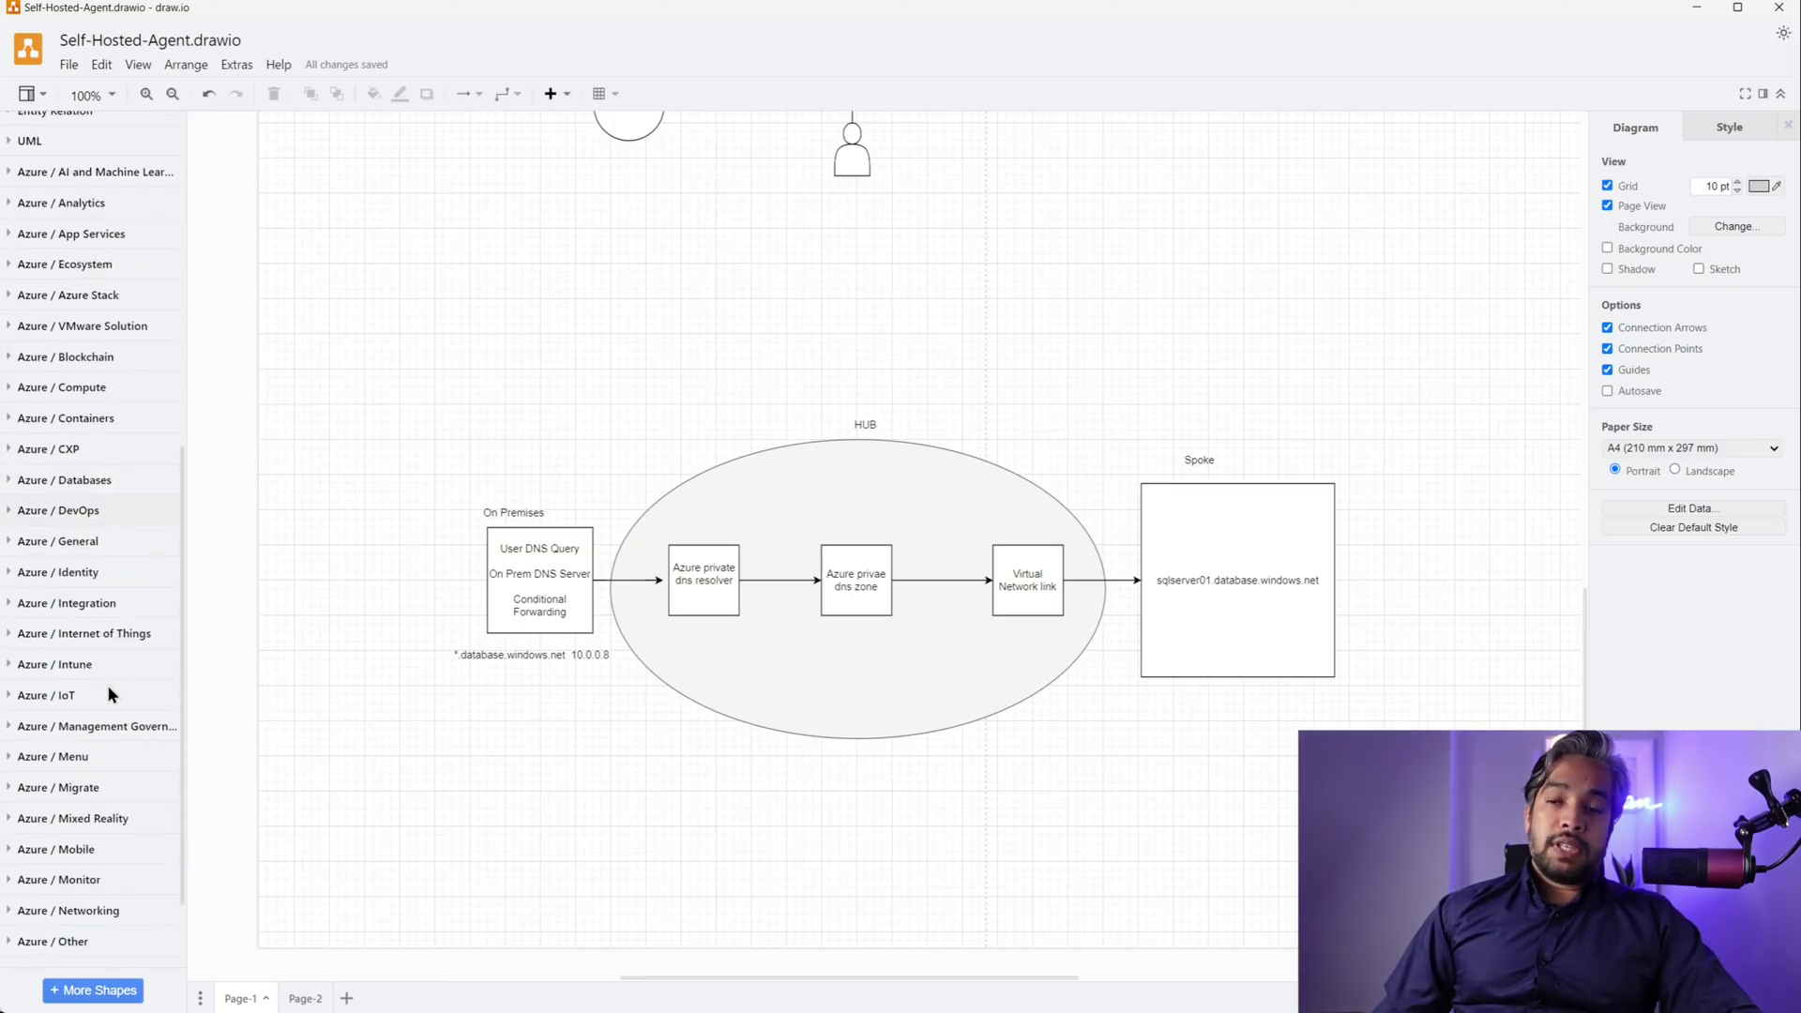
pyautogui.scroll(-1, 107, 694)
pyautogui.scroll(7, 107, 685)
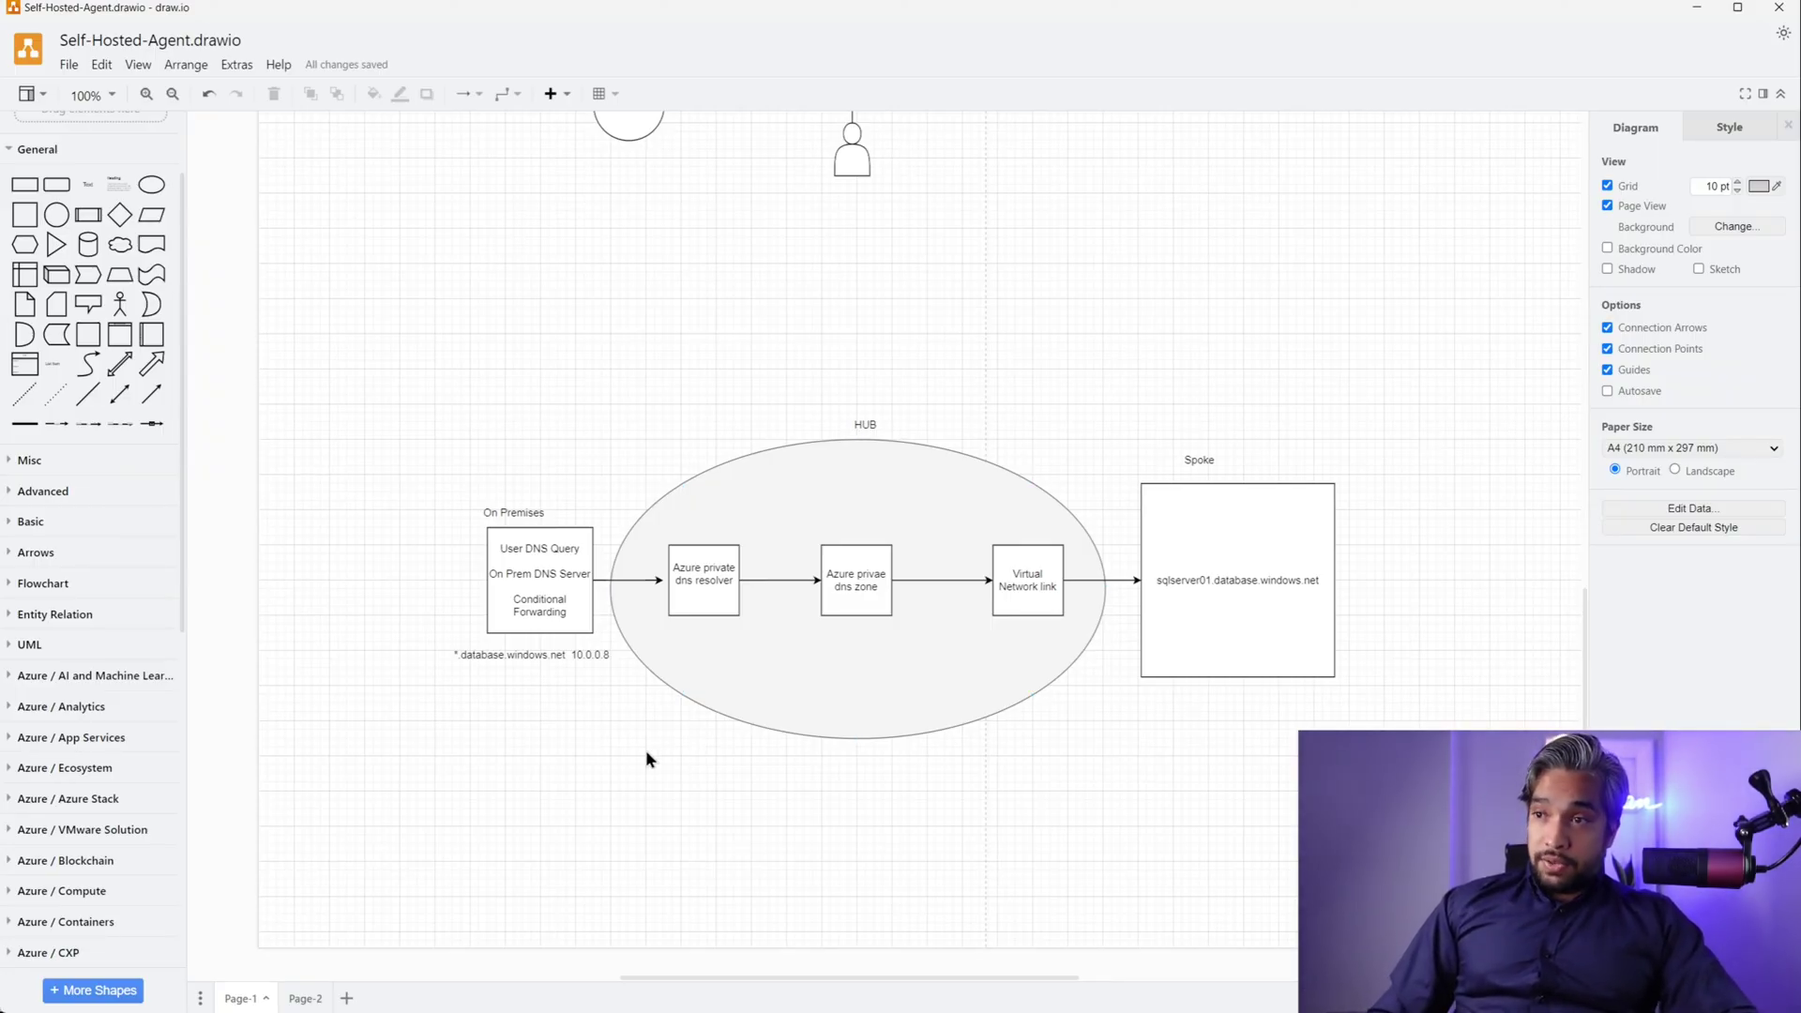
# Examine the connection path from the remote user through the hub to the SQL database in the spoke vnet.
pyautogui.scroll(12, 887, 441)
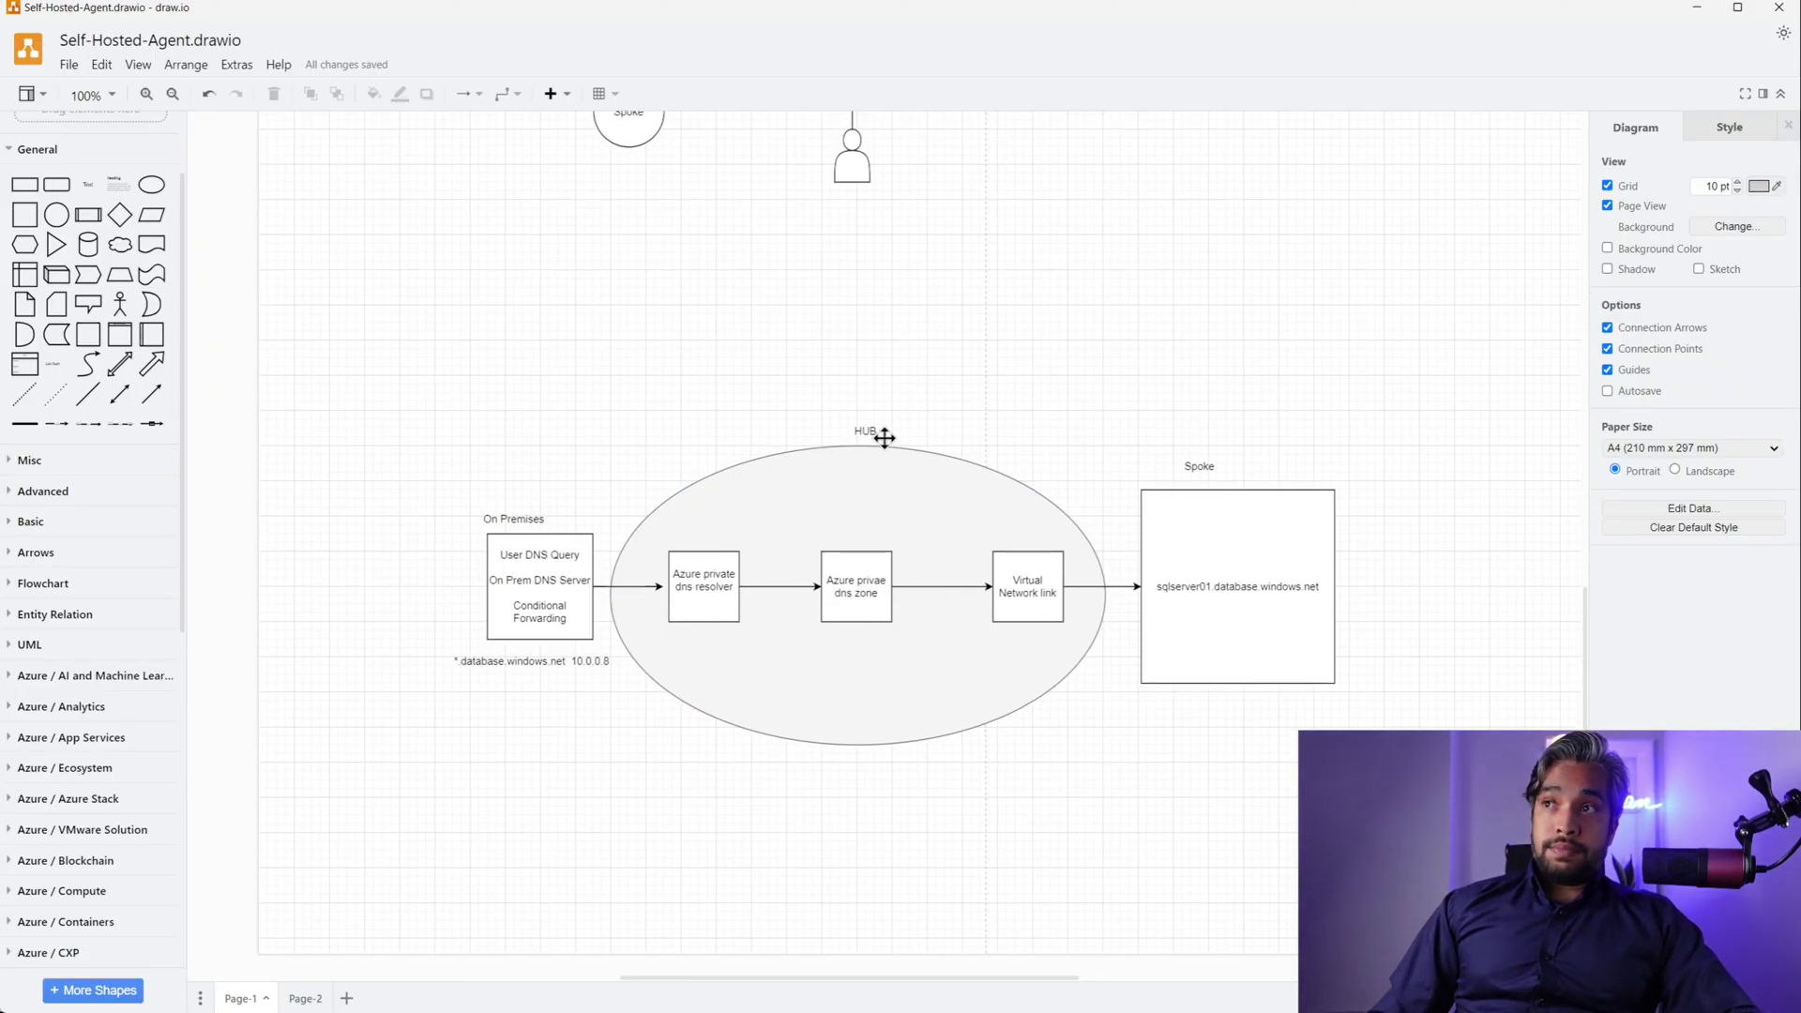
pyautogui.scroll(5, 888, 451)
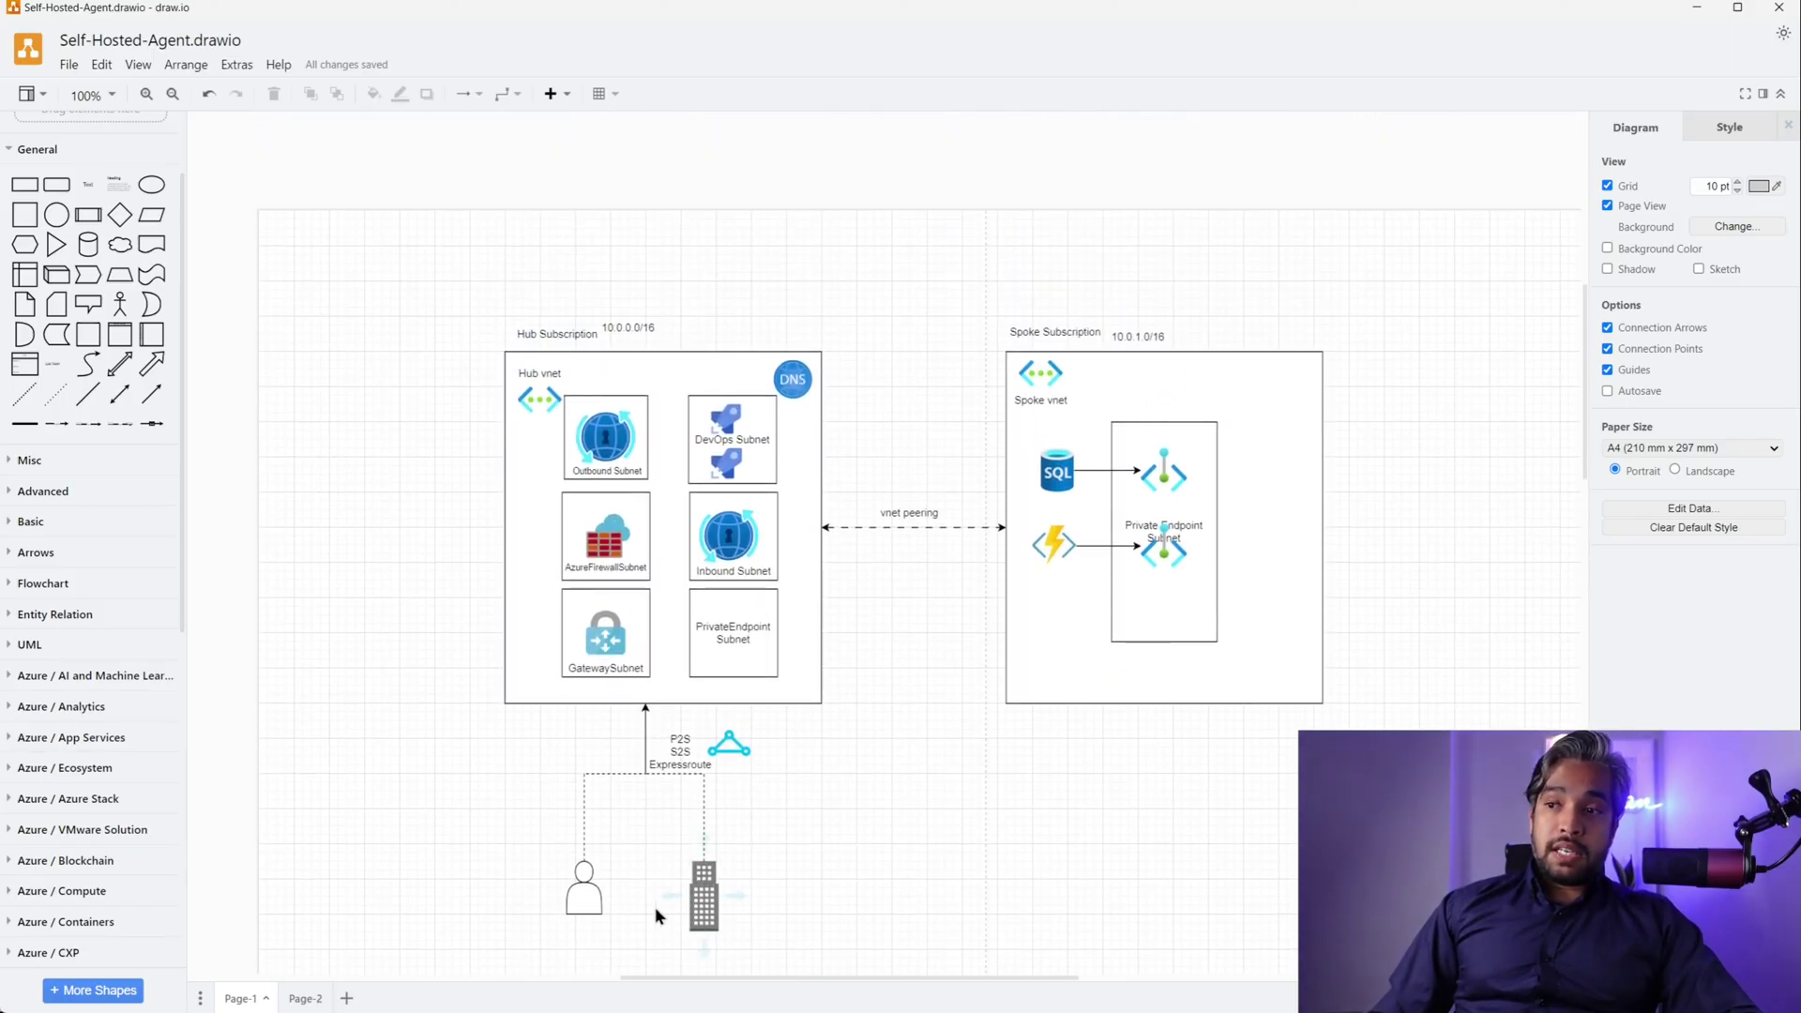
pyautogui.click(584, 890)
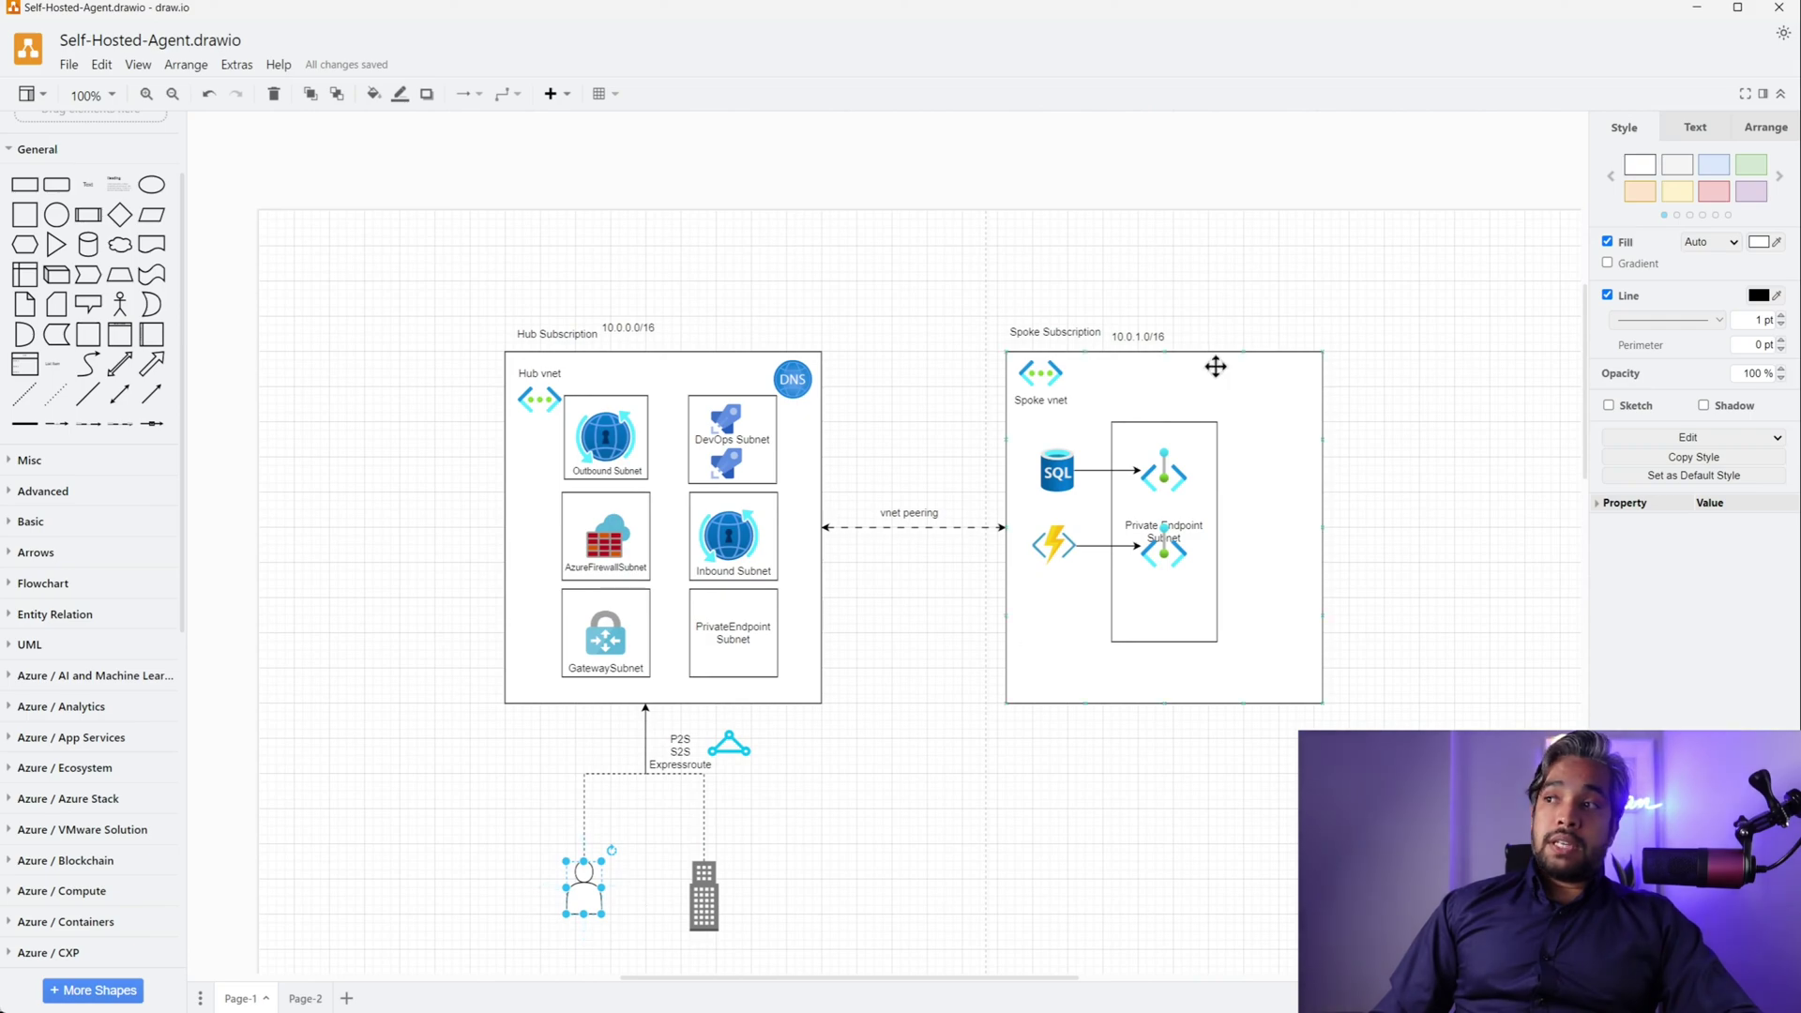
pyautogui.click(1059, 474)
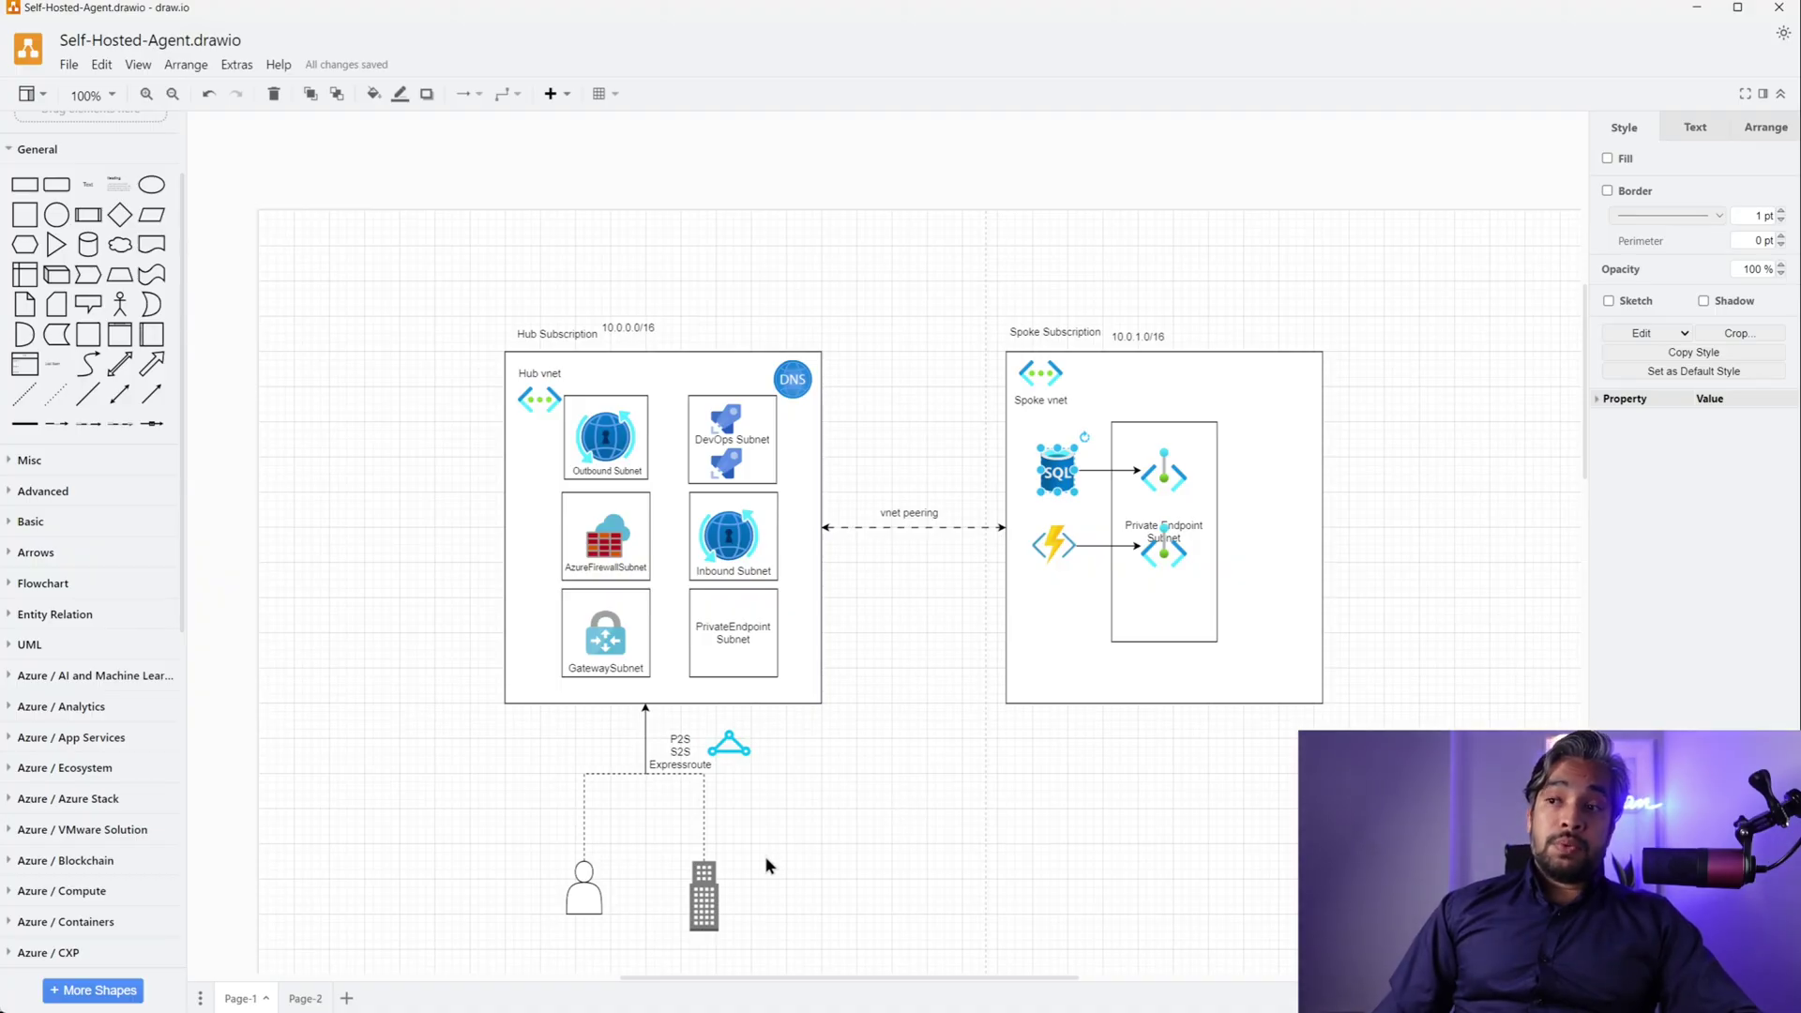
# Examine the on-premises DNS query box at the start of the DNS resolution diagram.
pyautogui.scroll(-1, 766, 861)
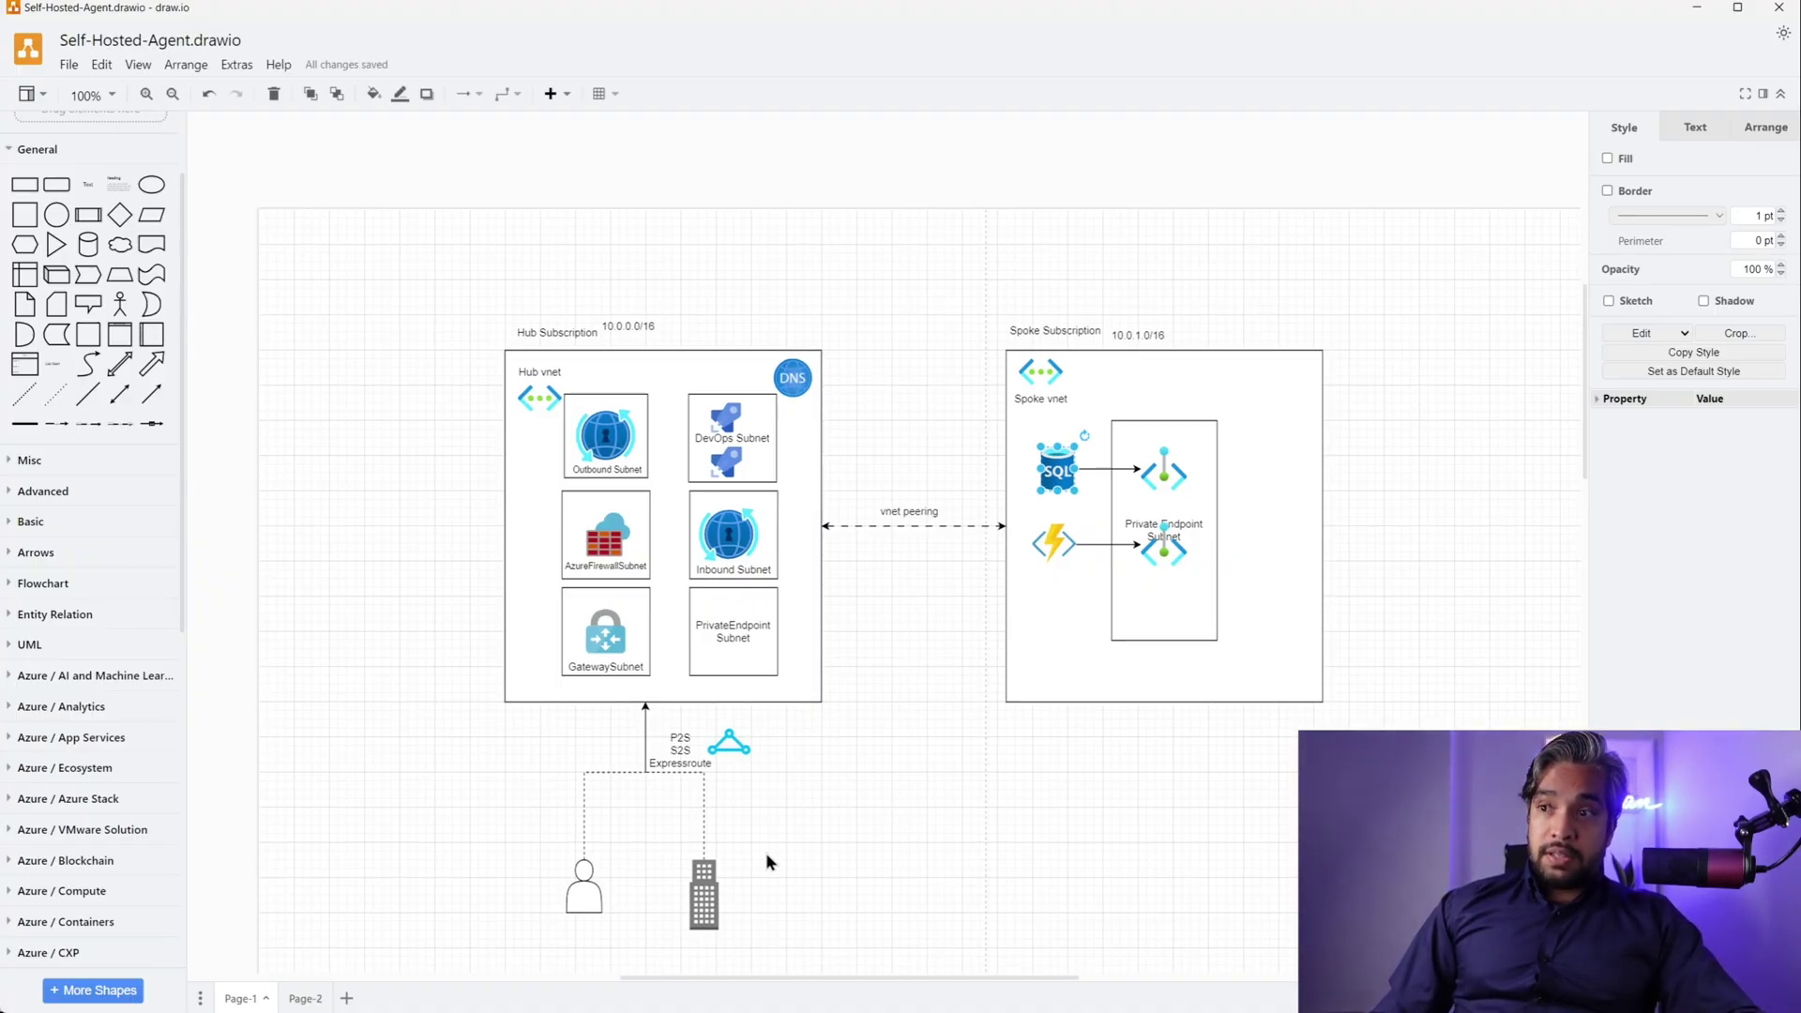
pyautogui.scroll(-8, 766, 856)
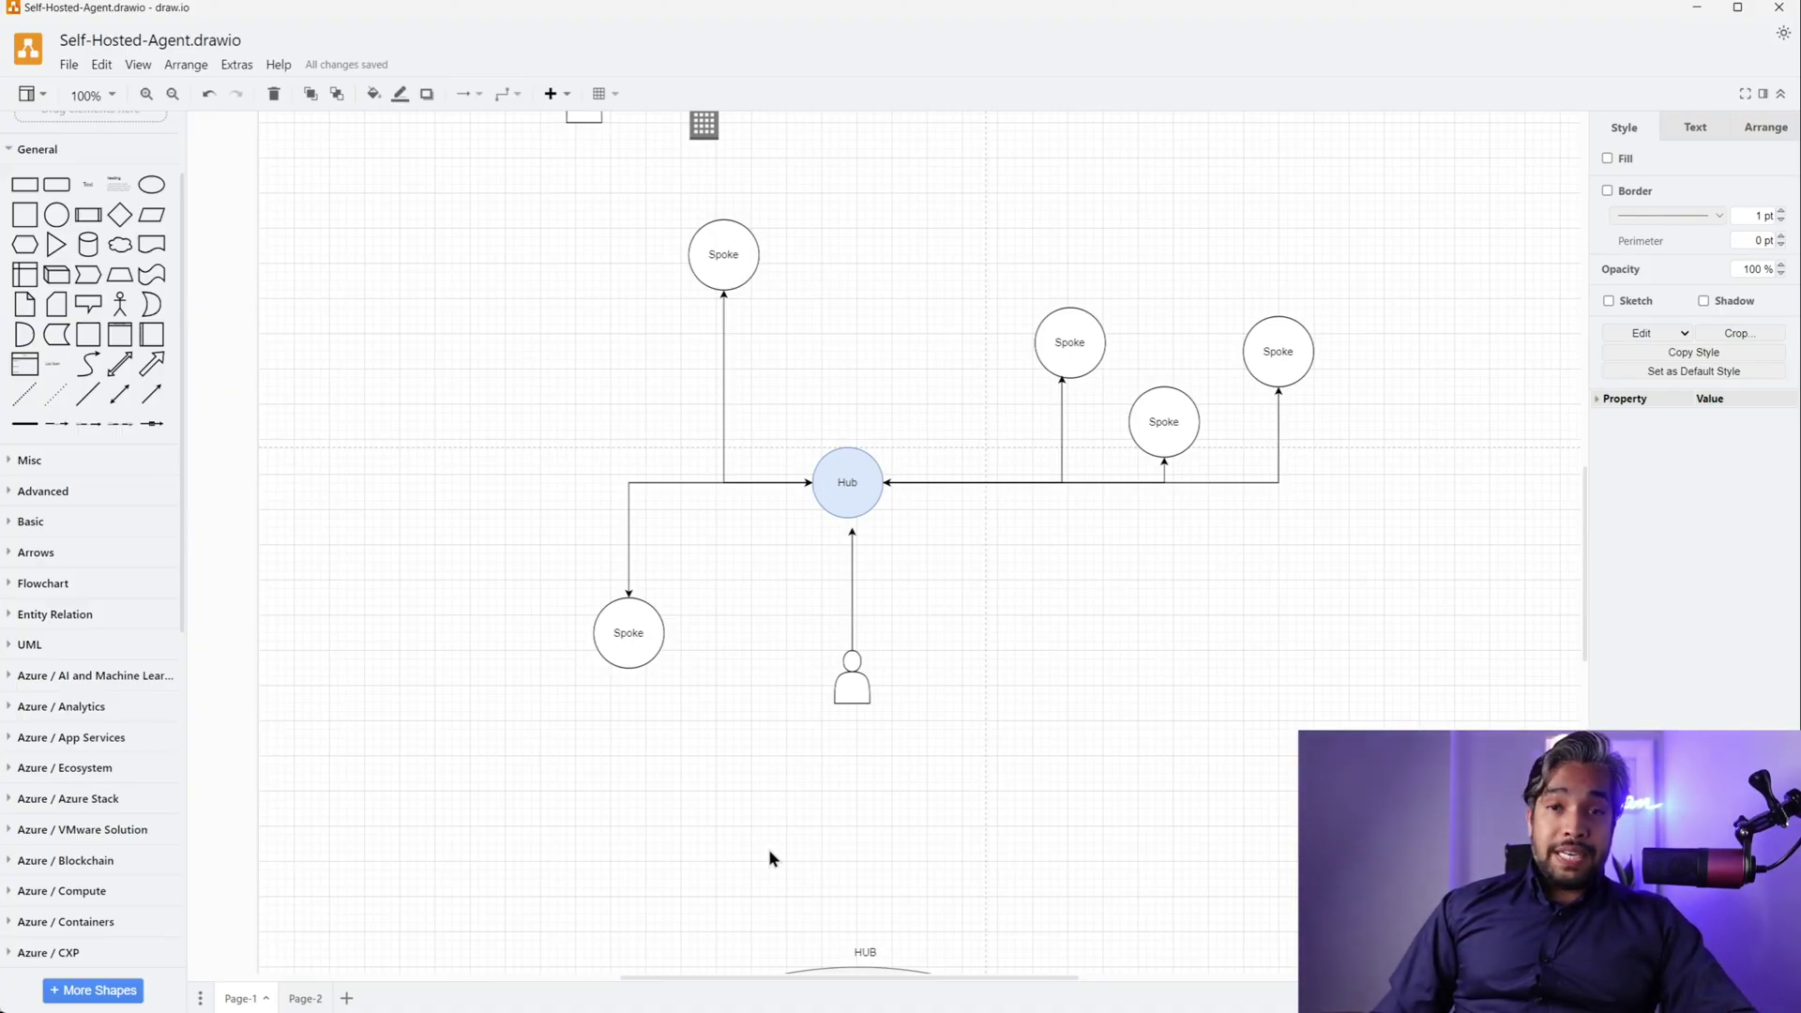
pyautogui.scroll(-10, 769, 848)
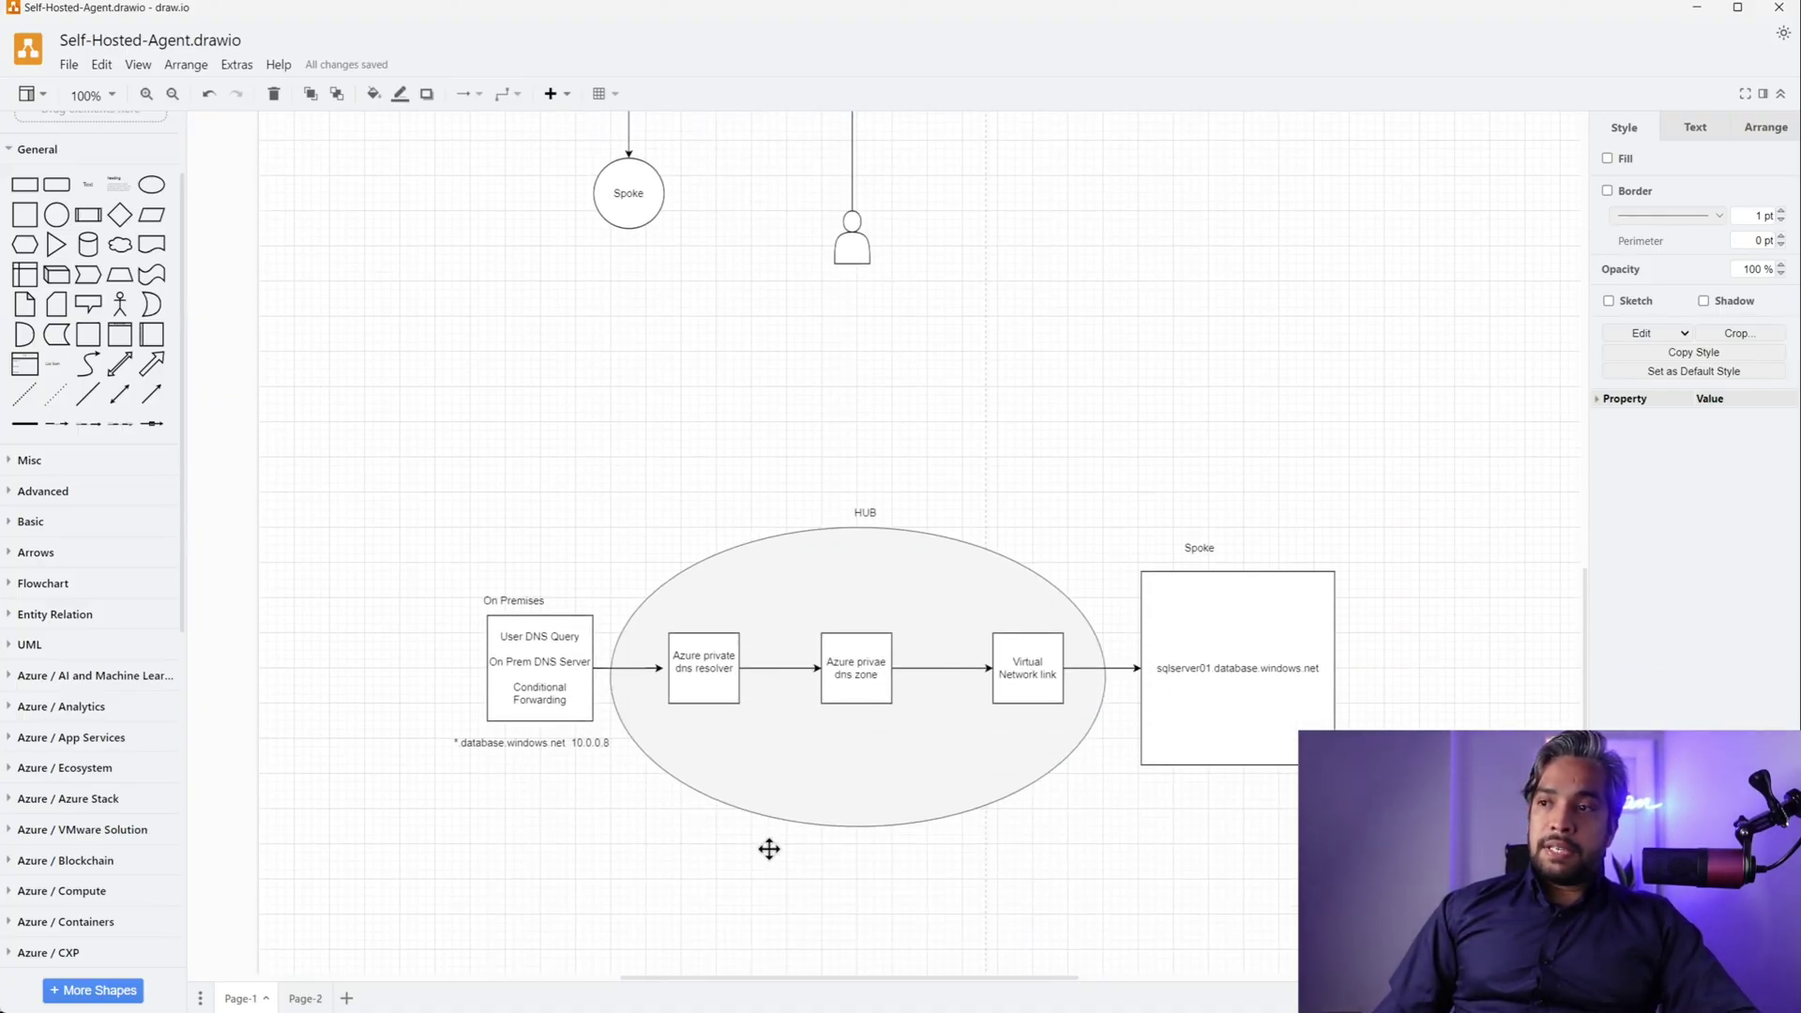
pyautogui.click(623, 741)
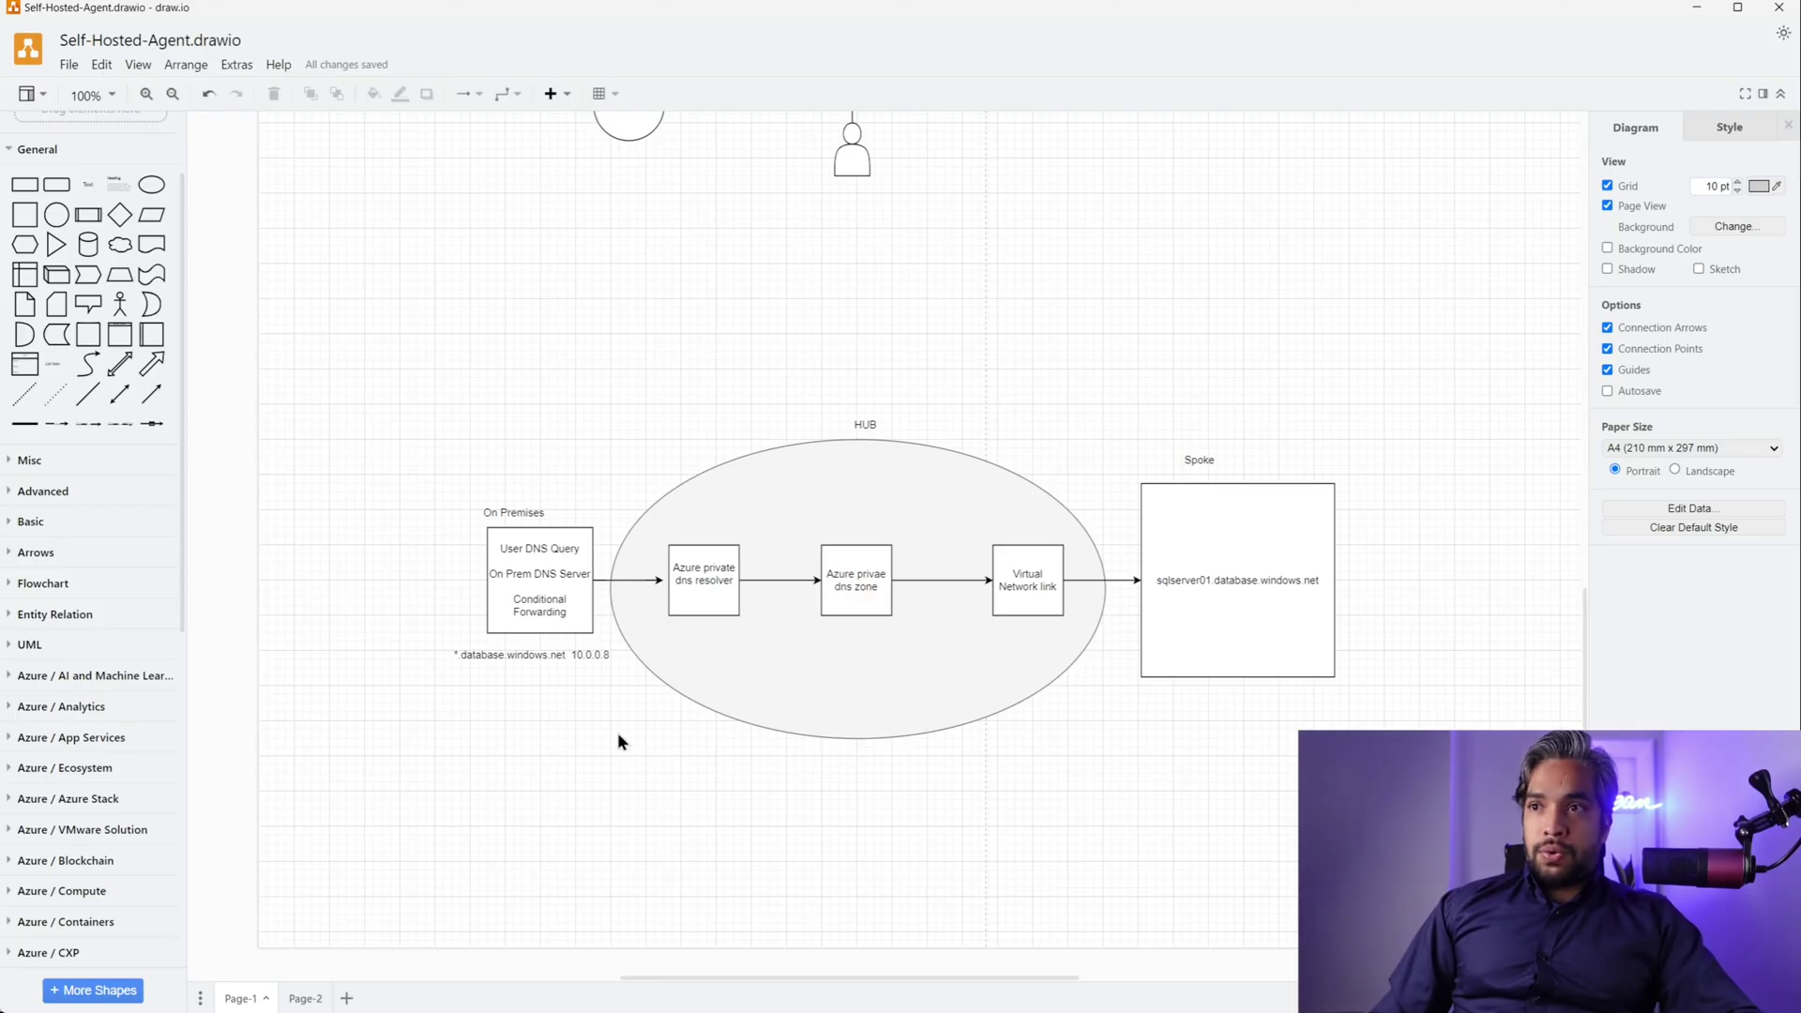
pyautogui.click(500, 514)
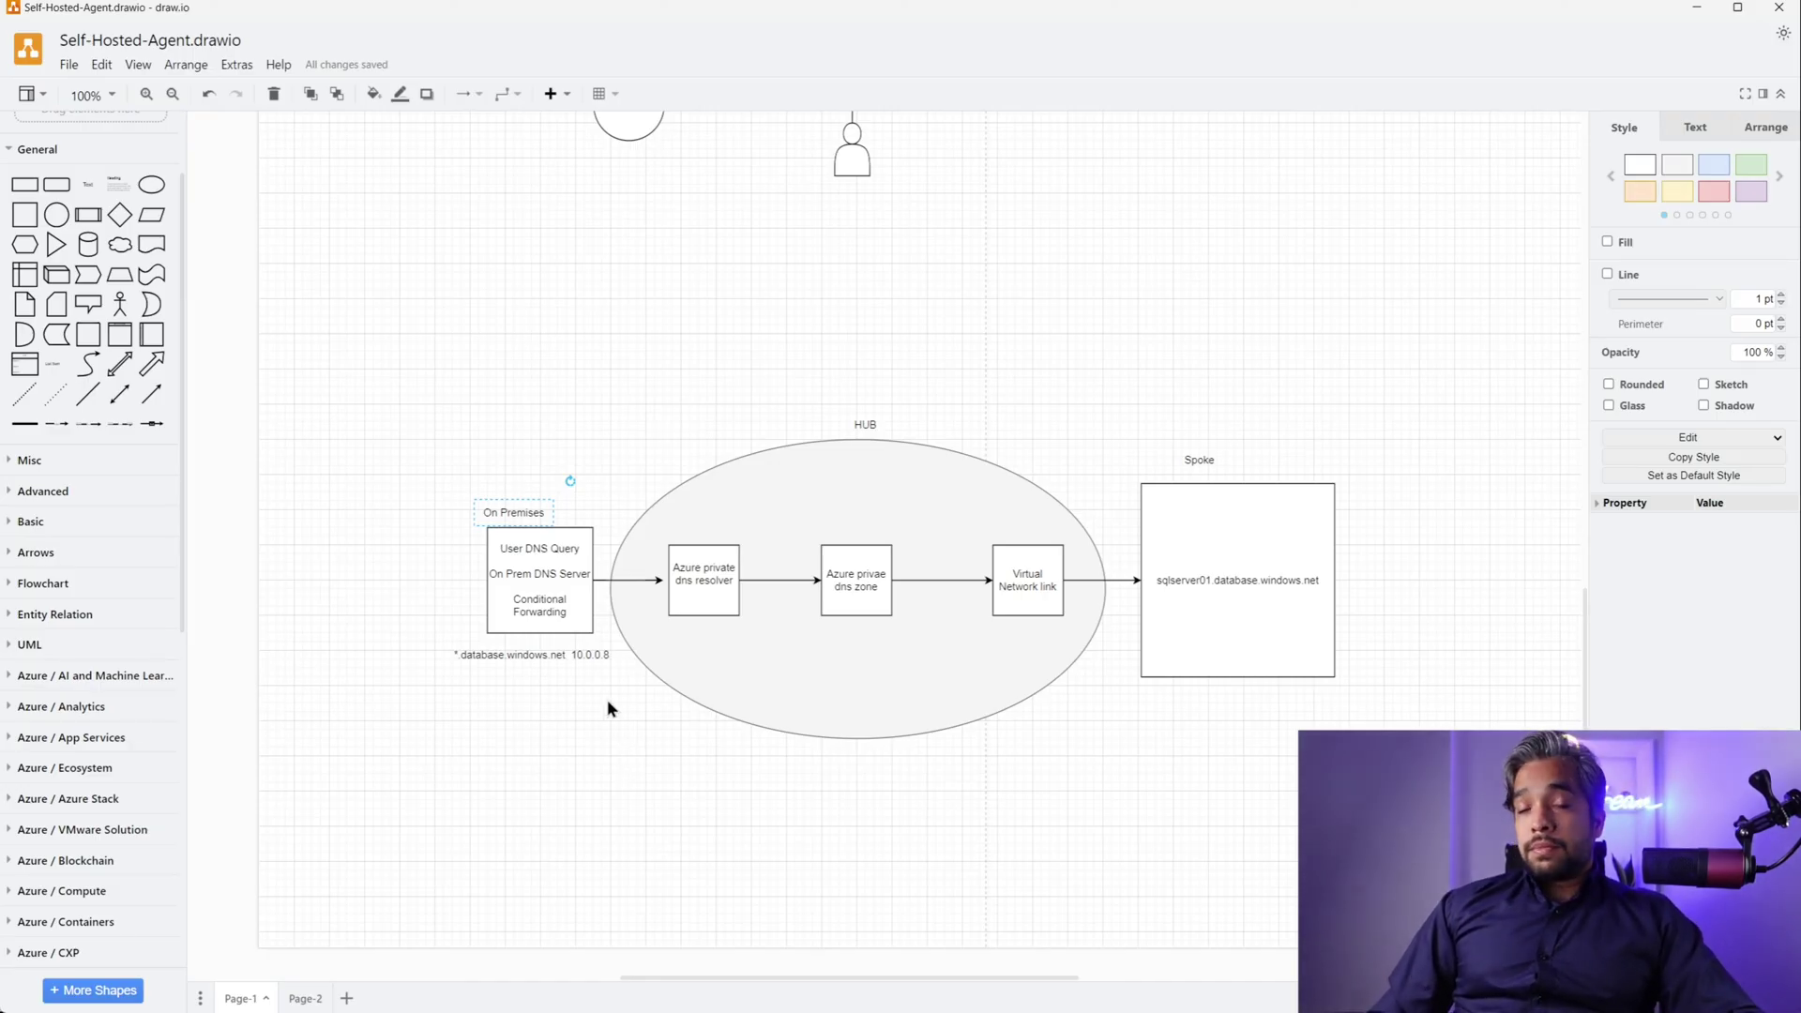
pyautogui.click(548, 547)
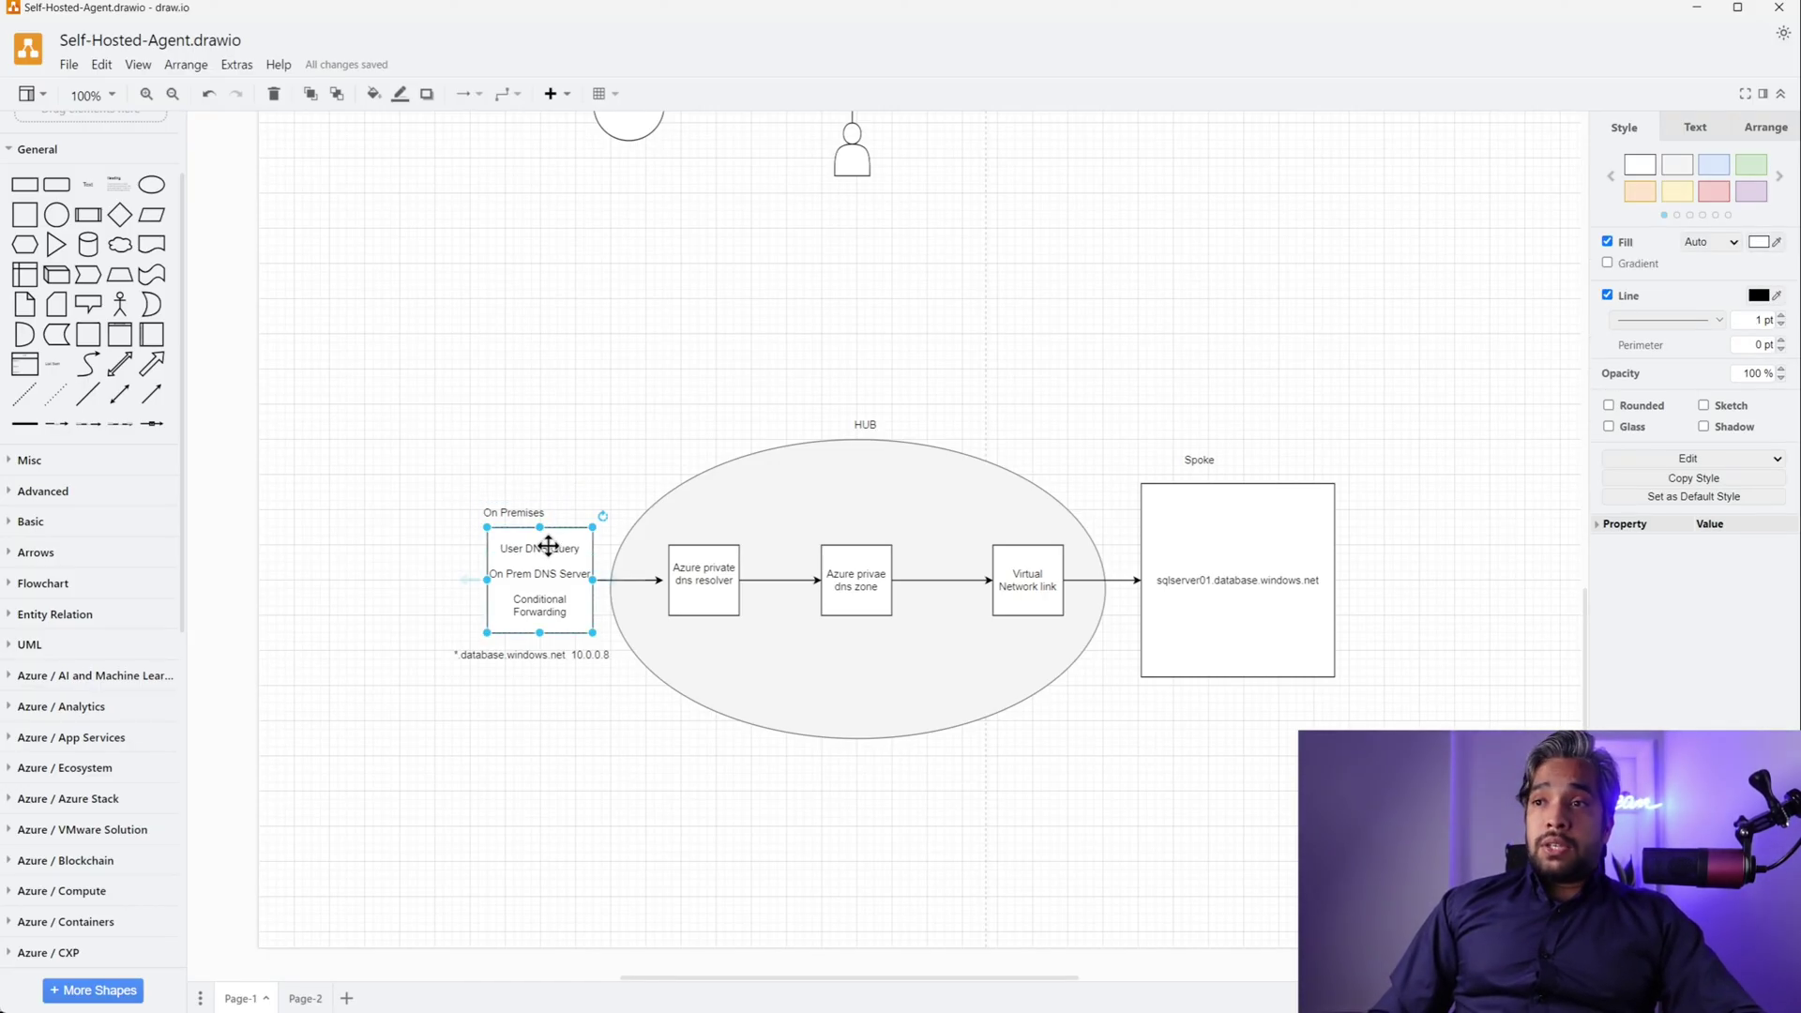